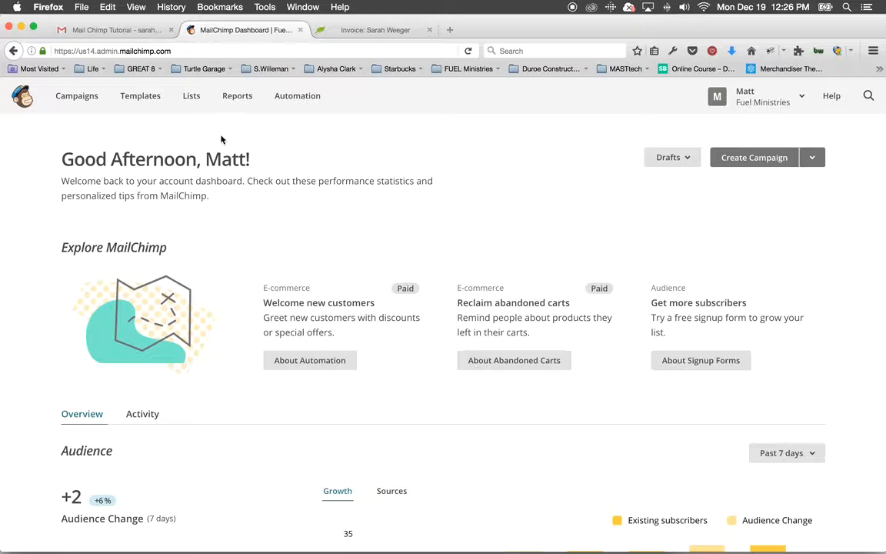
Open the add-subscriber form for the FUEL Donors list and tick the email-permission and update-existing-profile options.
click(192, 97)
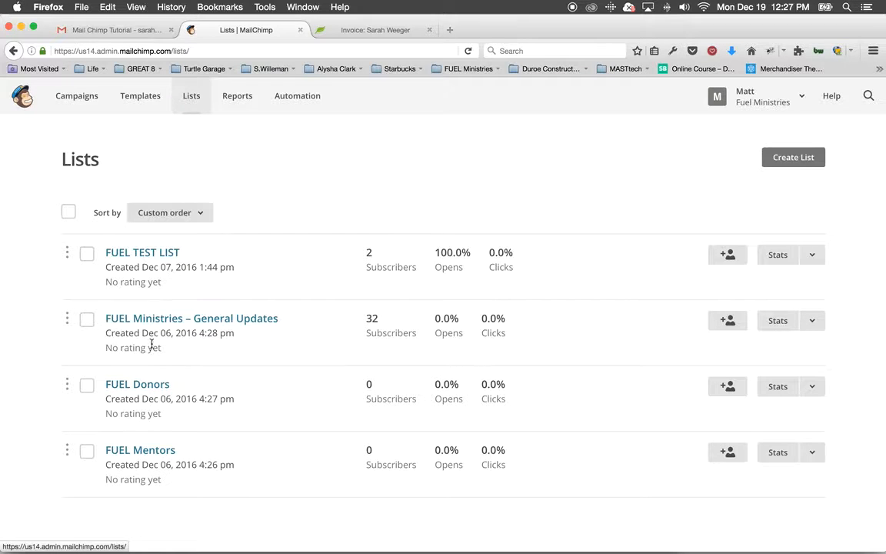
click(728, 387)
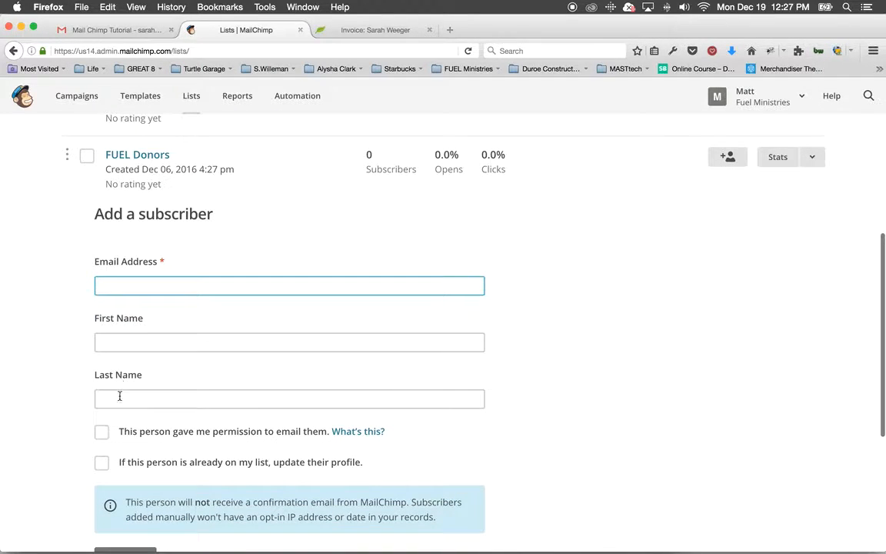
scroll(454, 372, down, 2)
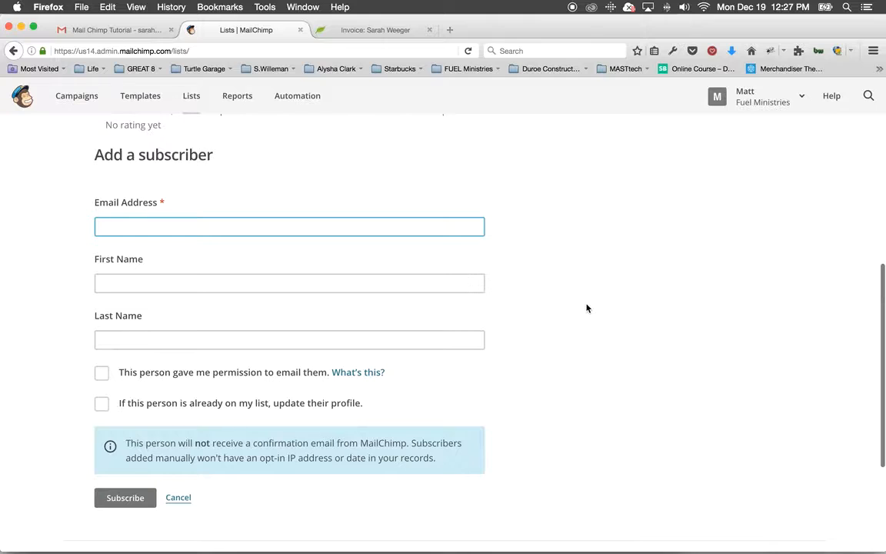
scroll(462, 400, down, 1)
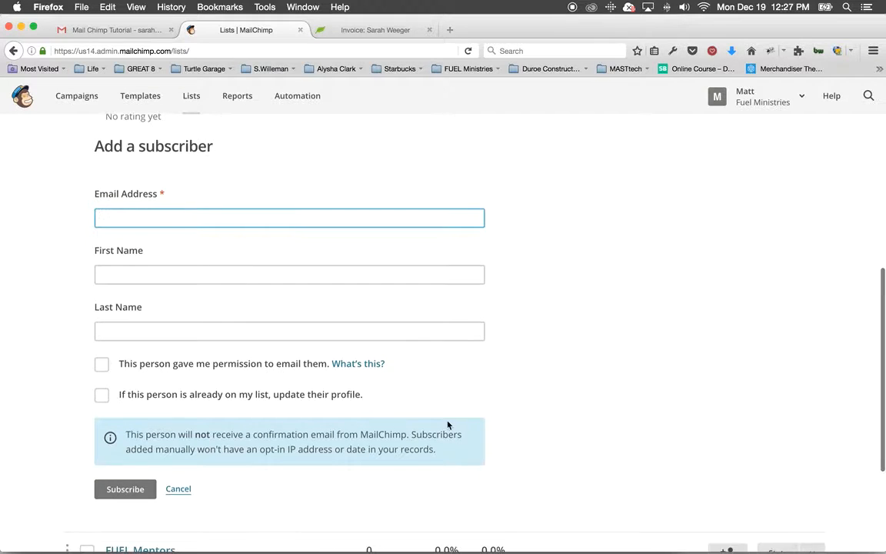
click(102, 365)
scroll(77, 362, down, 3)
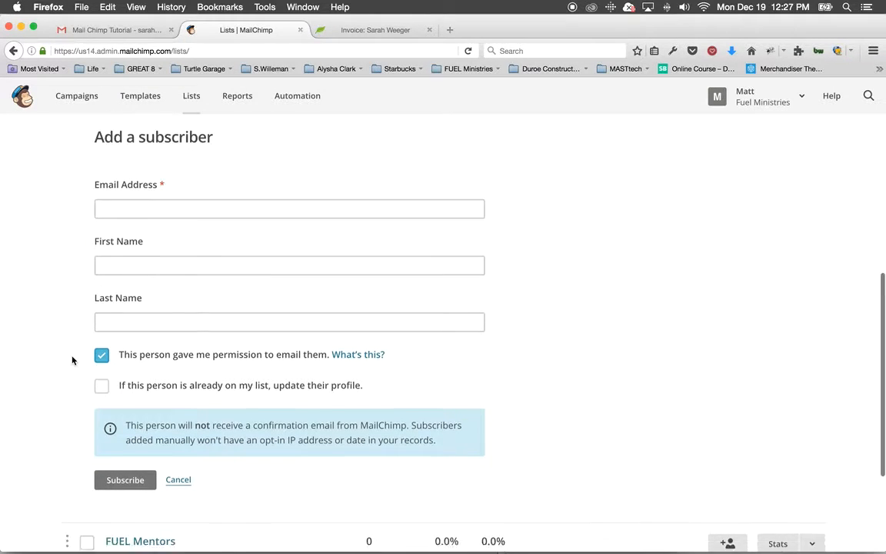
scroll(54, 314, up, 1)
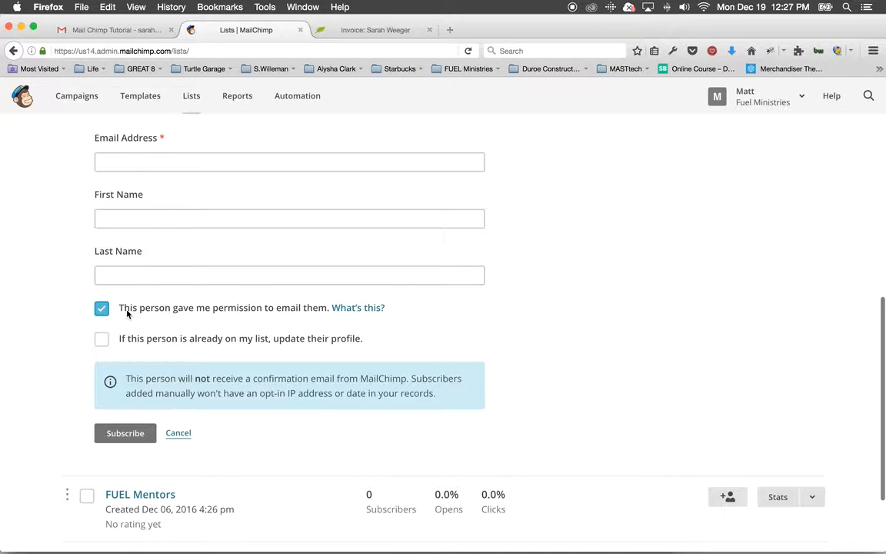
scroll(285, 309, down, 1)
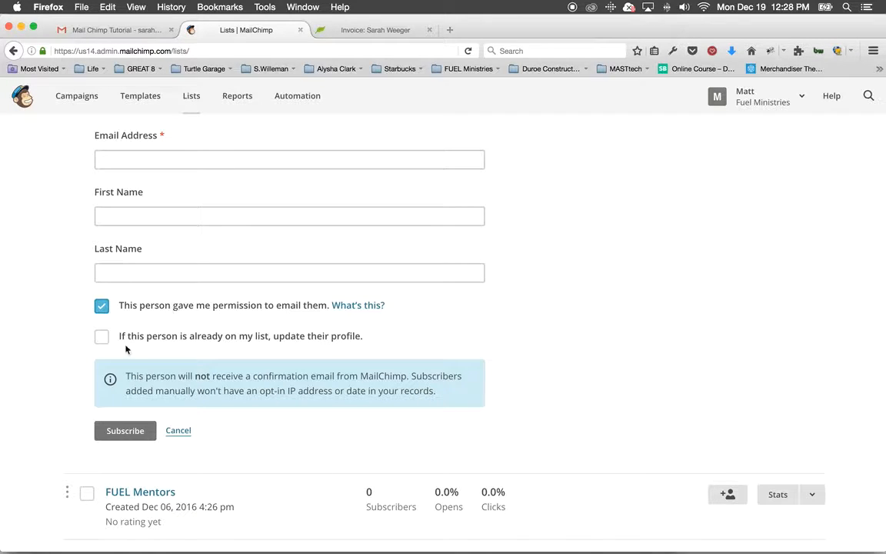
click(100, 336)
Look over the subscriber form and the mailing lists, and cancel adding the subscriber to FUEL Donors.
scroll(47, 379, up, 3)
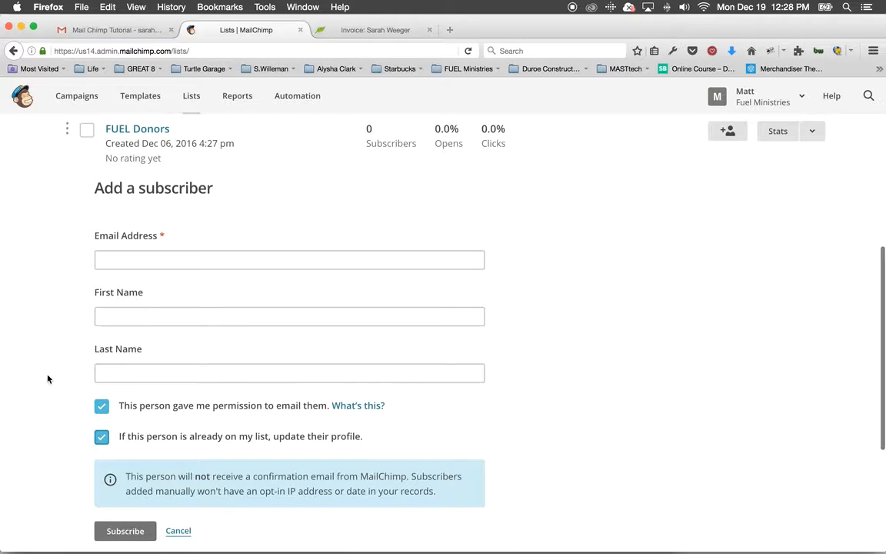
scroll(48, 378, up, 6)
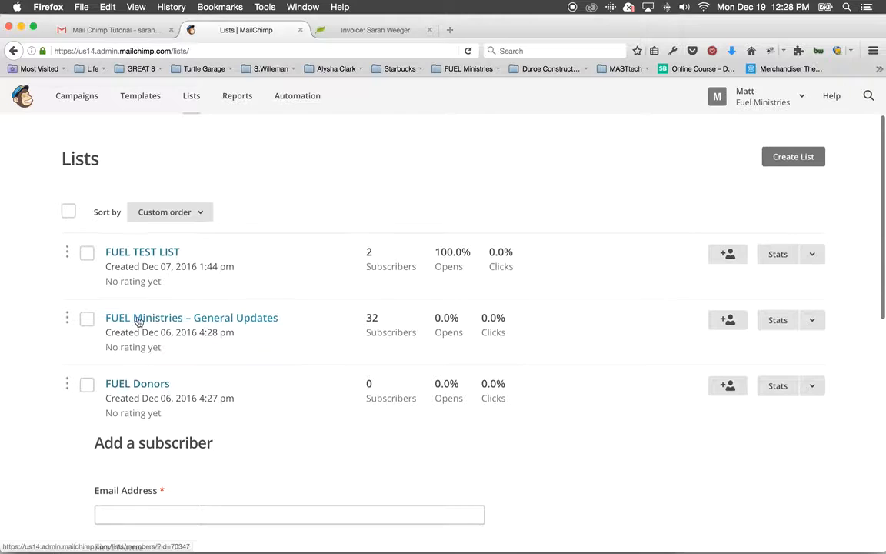
scroll(196, 319, down, 8)
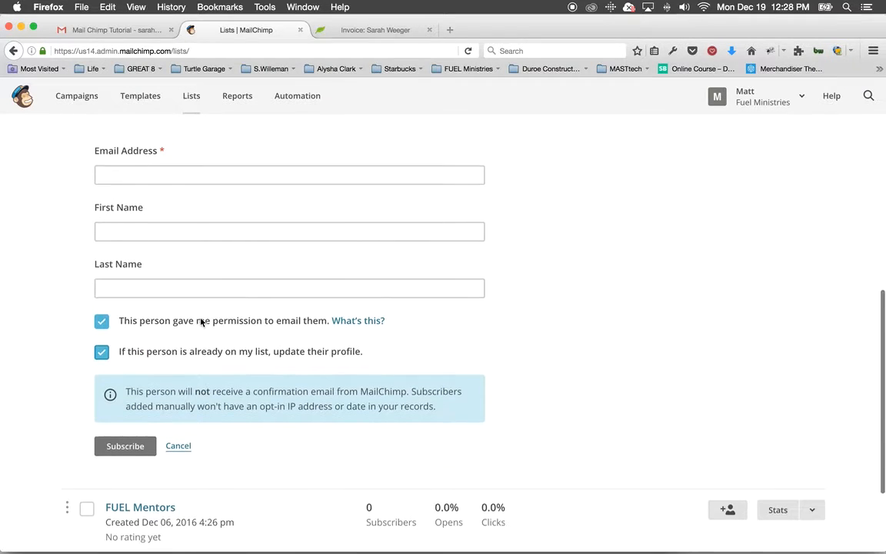
scroll(493, 335, down, 1)
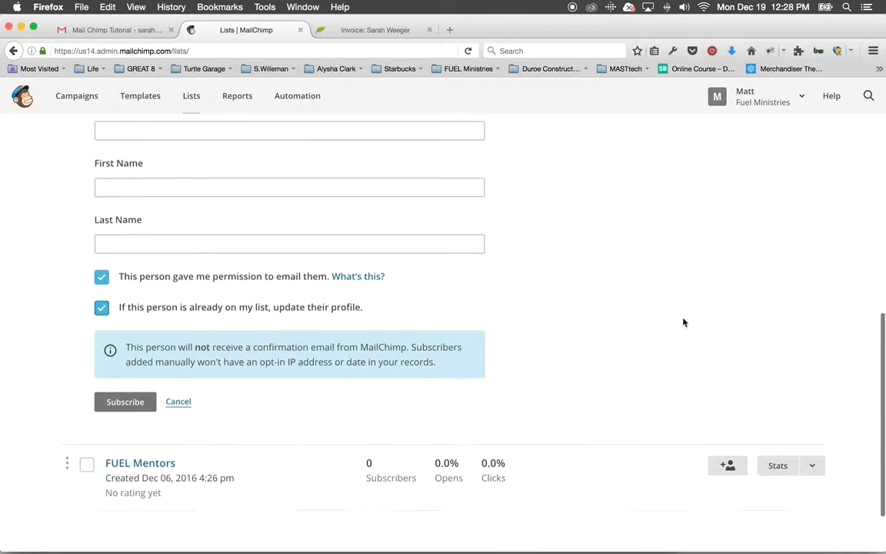
scroll(684, 323, down, 2)
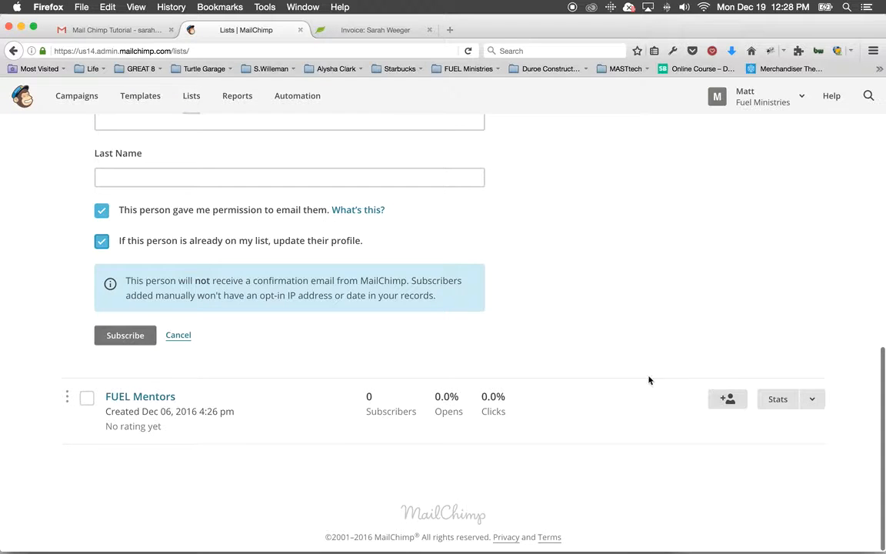
scroll(616, 354, up, 4)
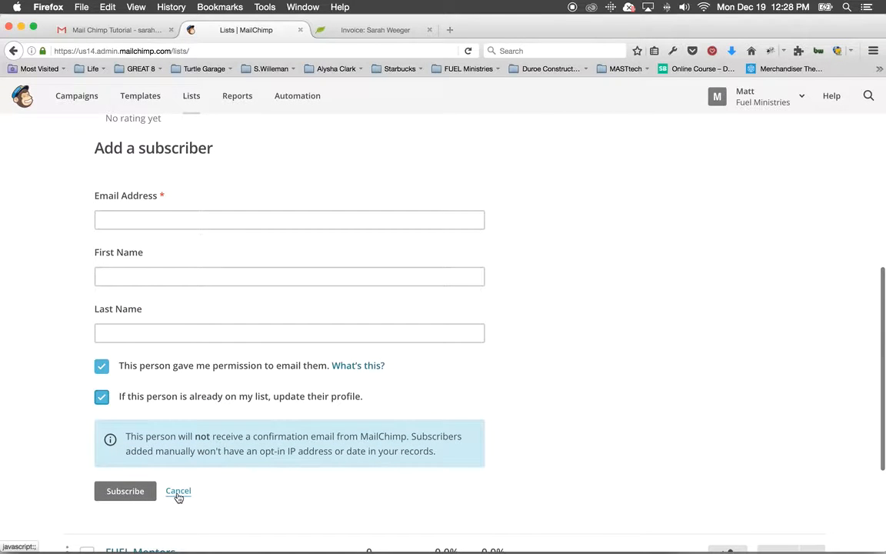
click(177, 492)
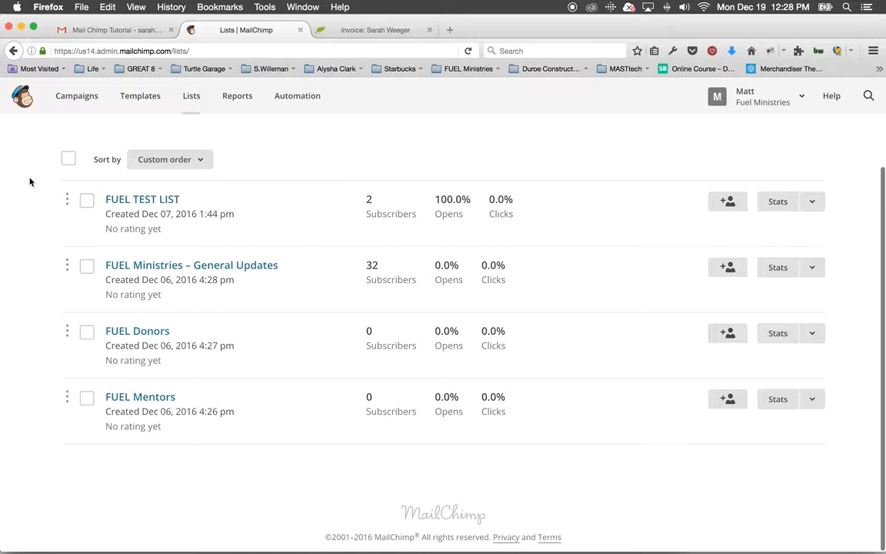
scroll(28, 185, up, 2)
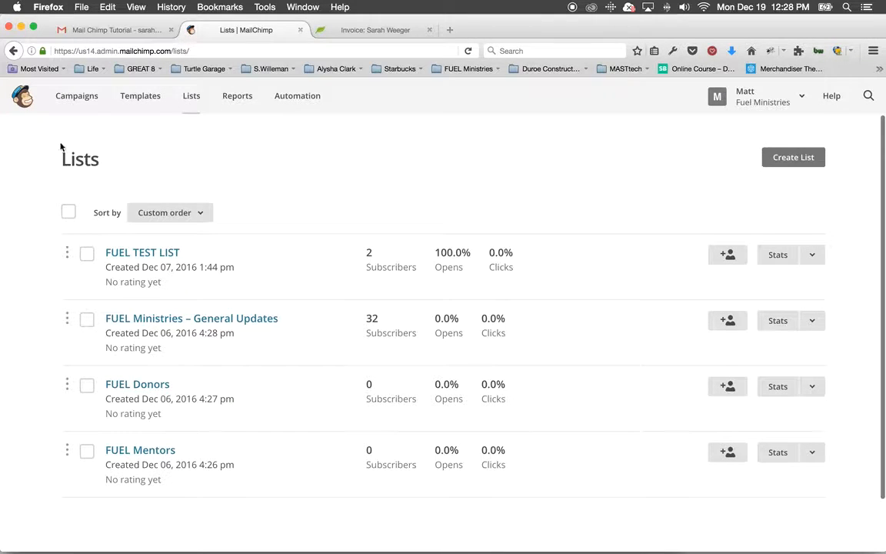
Create a new campaign of the regular type.
click(76, 99)
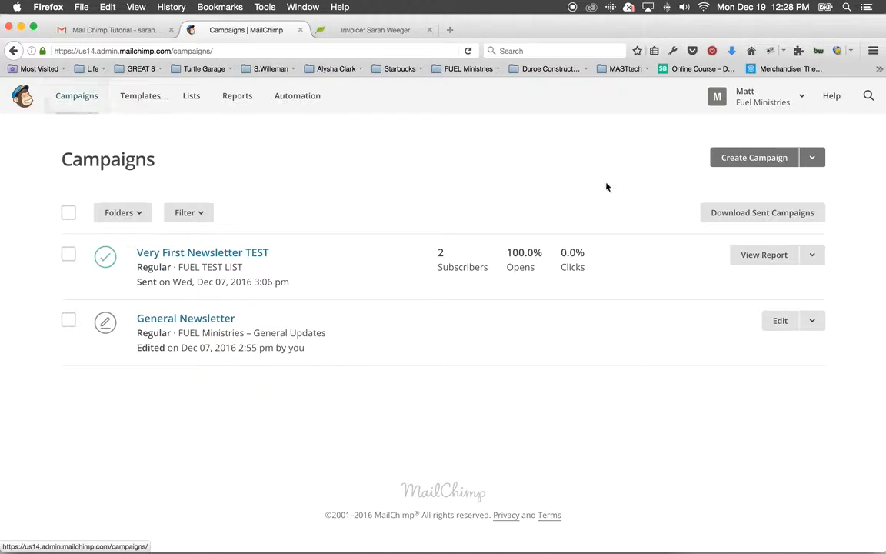
click(736, 158)
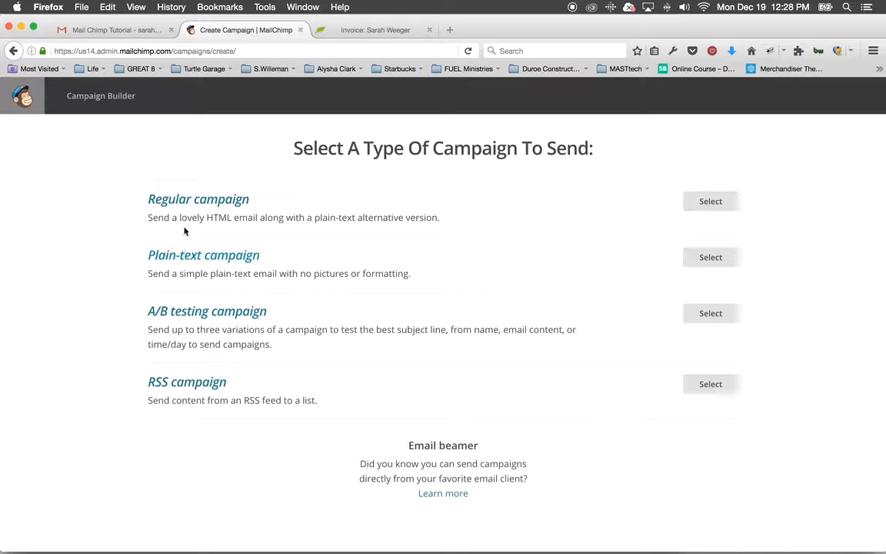
click(710, 202)
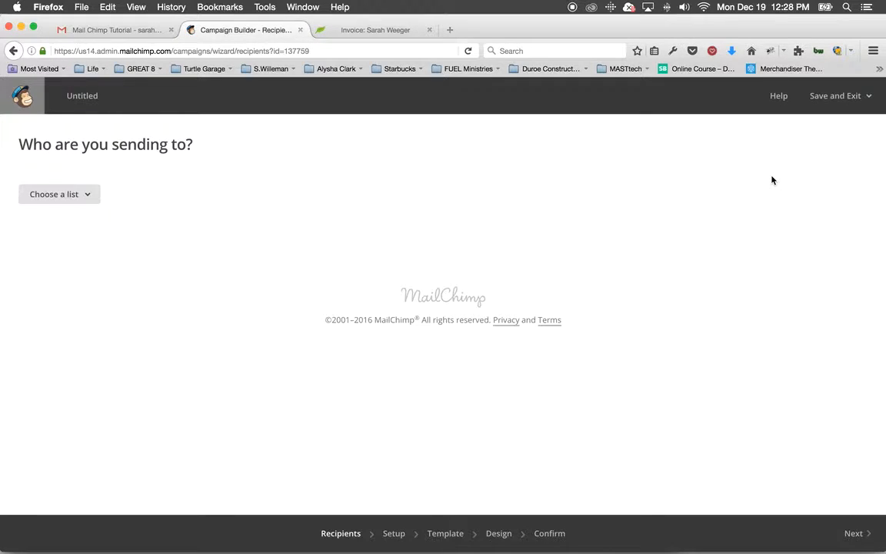
Choose the entire FUEL TEST LIST as the campaign's recipients and continue to the campaign setup.
click(65, 195)
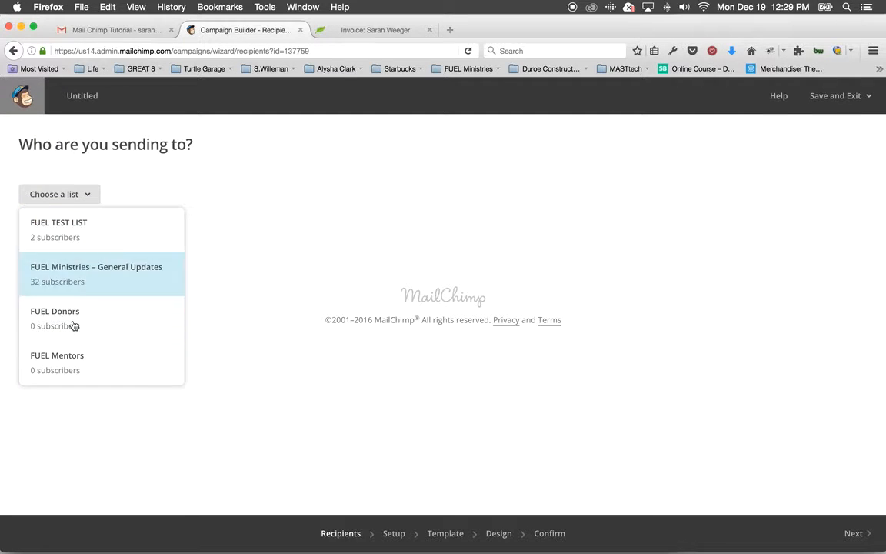
click(98, 231)
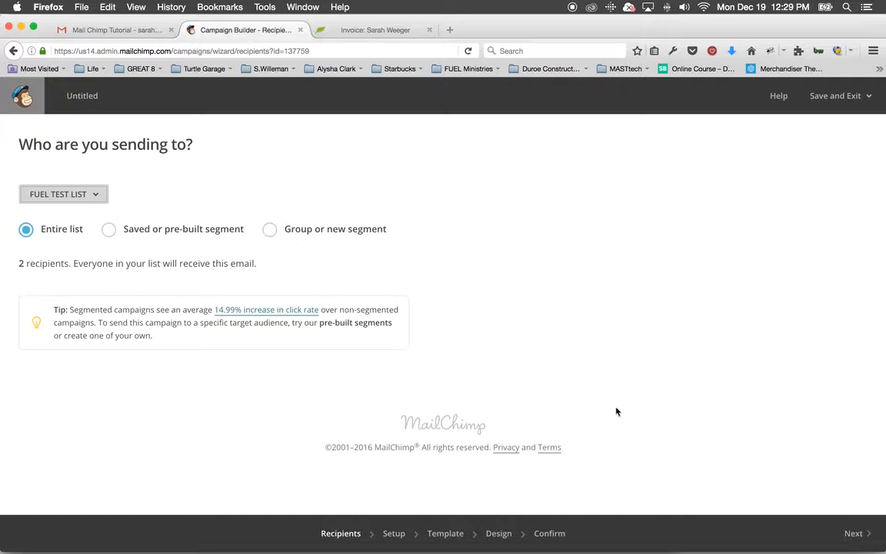
click(854, 533)
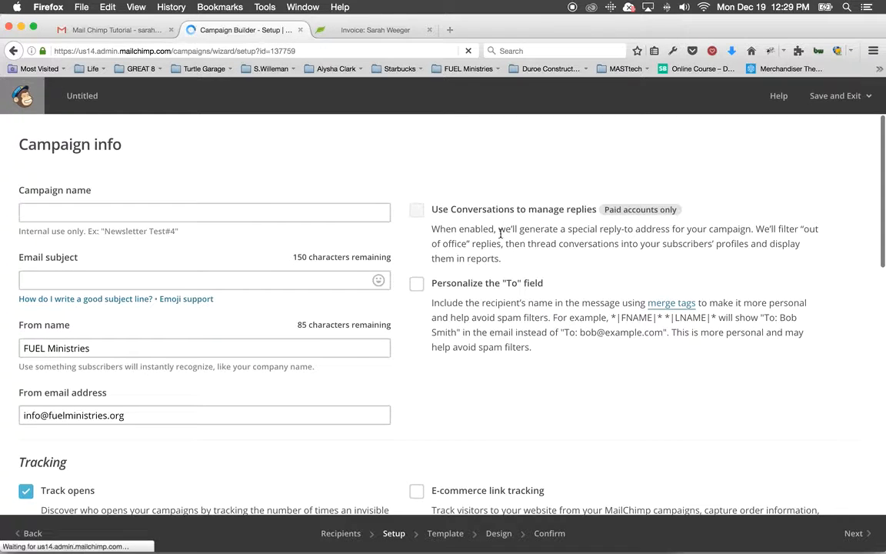
Name the campaign "Very First Public Campaign" and set the email subject to "We have something BIG to Share with You".
click(154, 210)
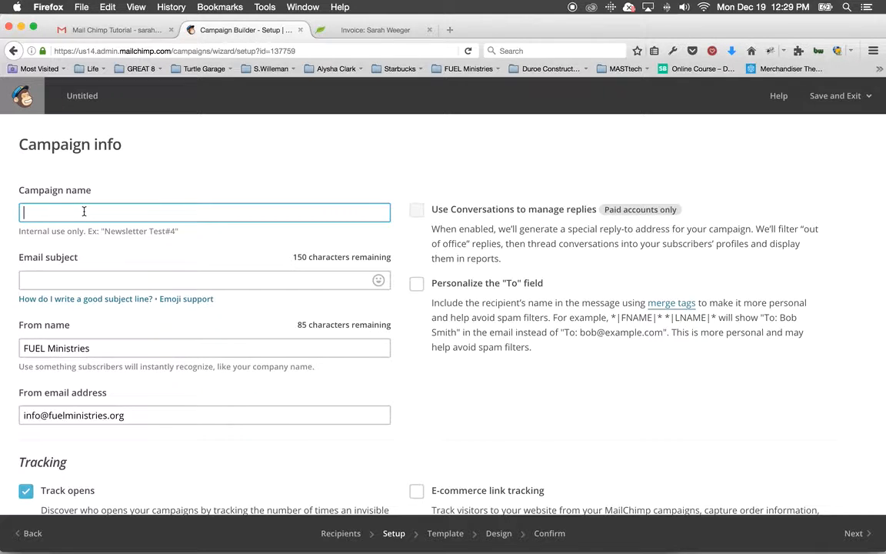
text(Very First Public Campaign)
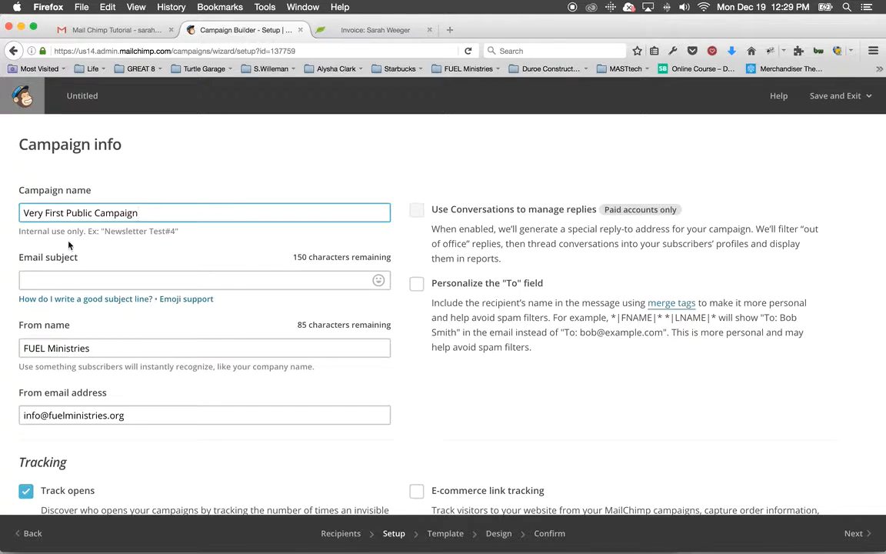
click(63, 280)
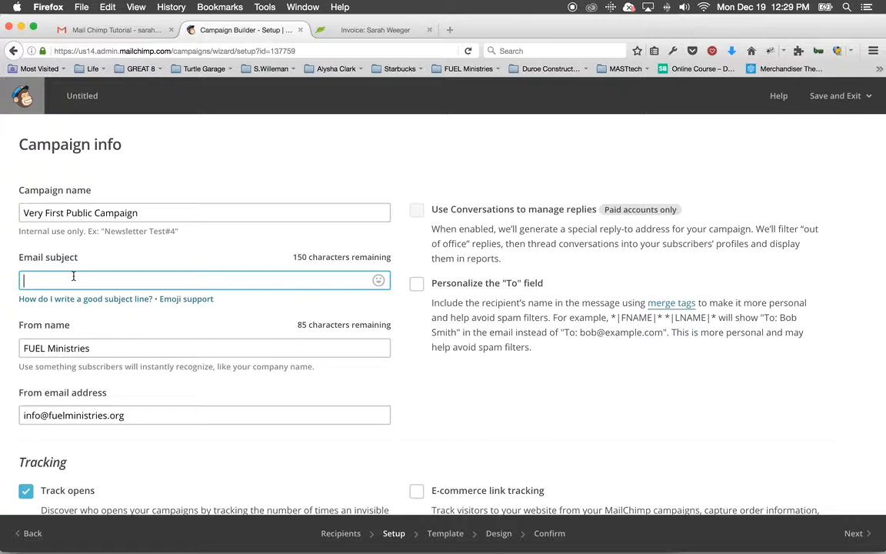
text(We have )
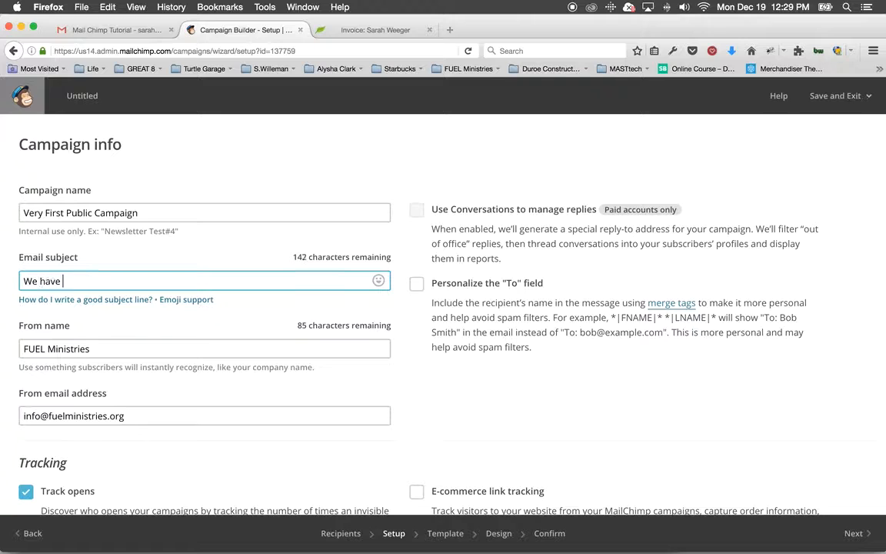
text(something BIG )
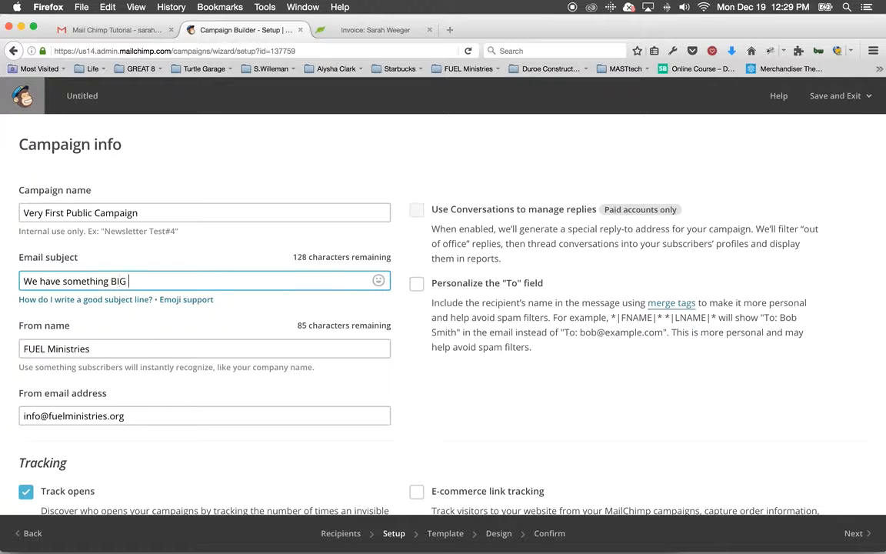
text(to Share with You)
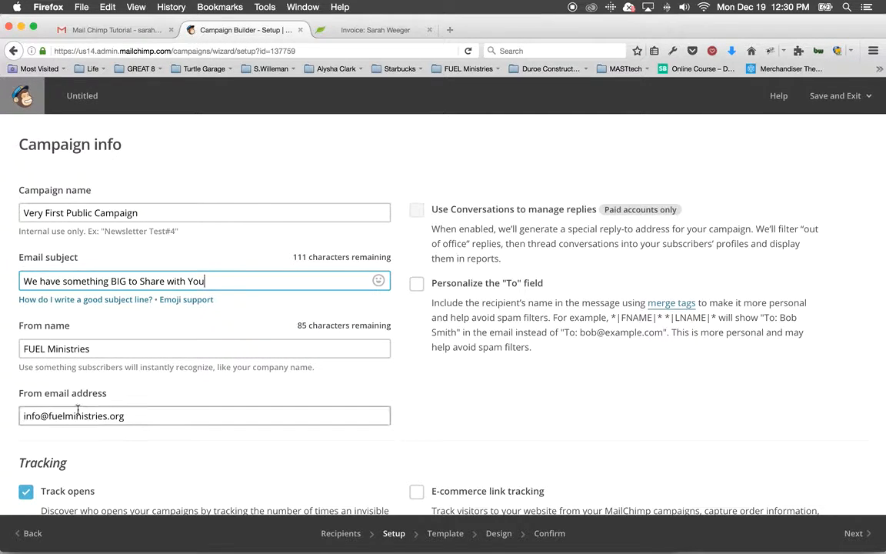
Review the tracking and social media options, turn on Auto-convert video, and continue to template selection.
scroll(204, 354, down, 7)
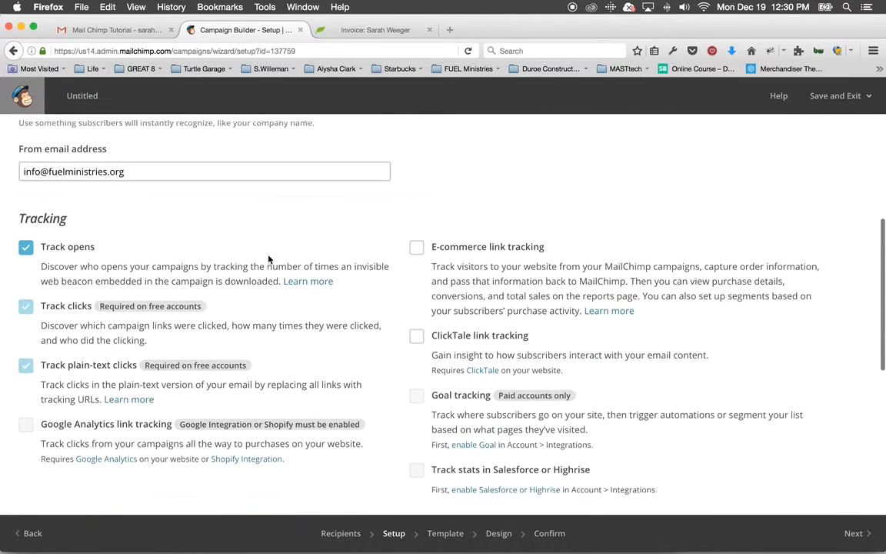
scroll(206, 286, down, 4)
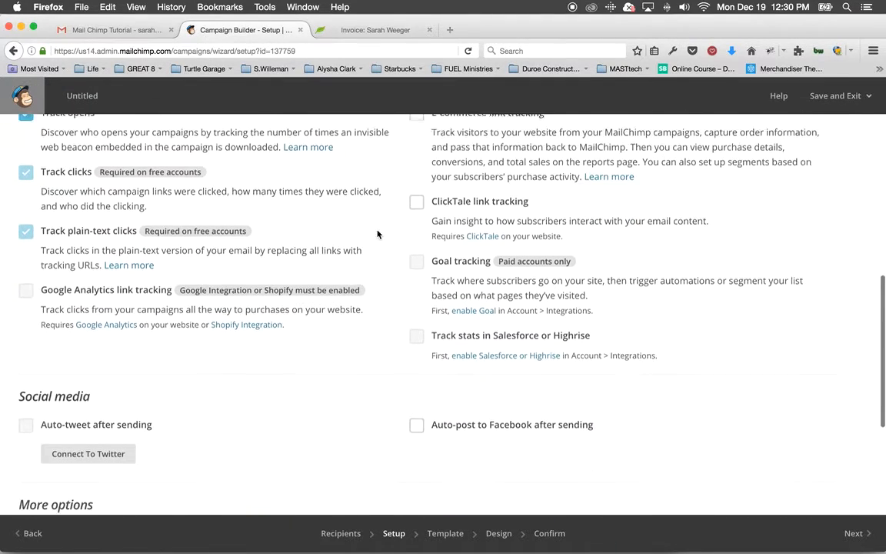
scroll(151, 398, down, 1)
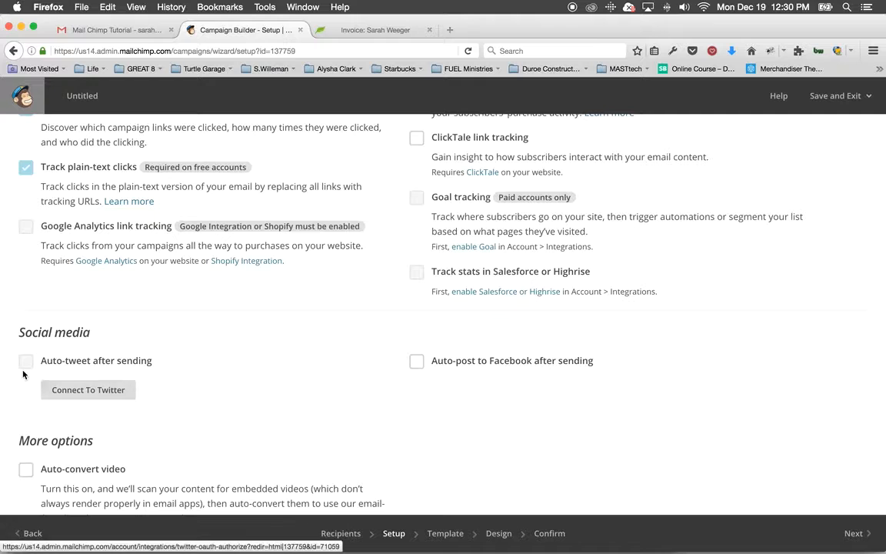
scroll(152, 361, down, 4)
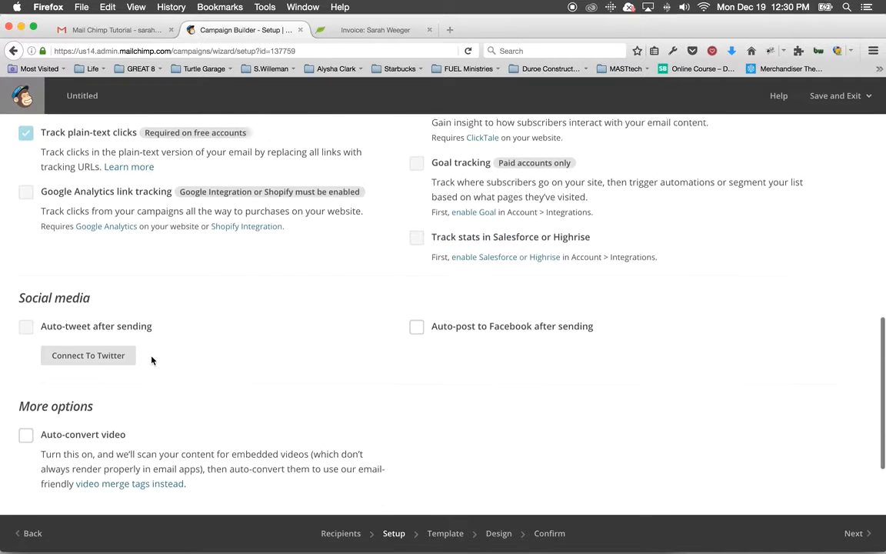
click(27, 334)
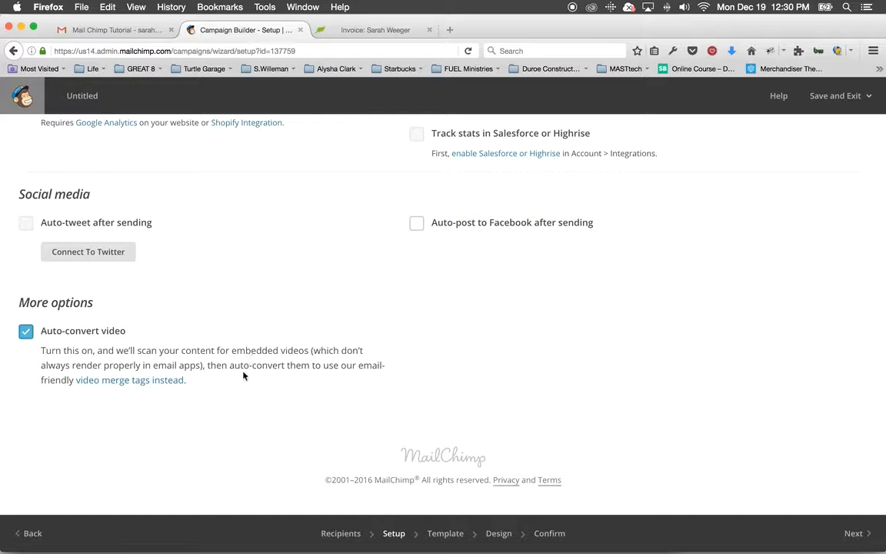
scroll(588, 327, down, 1)
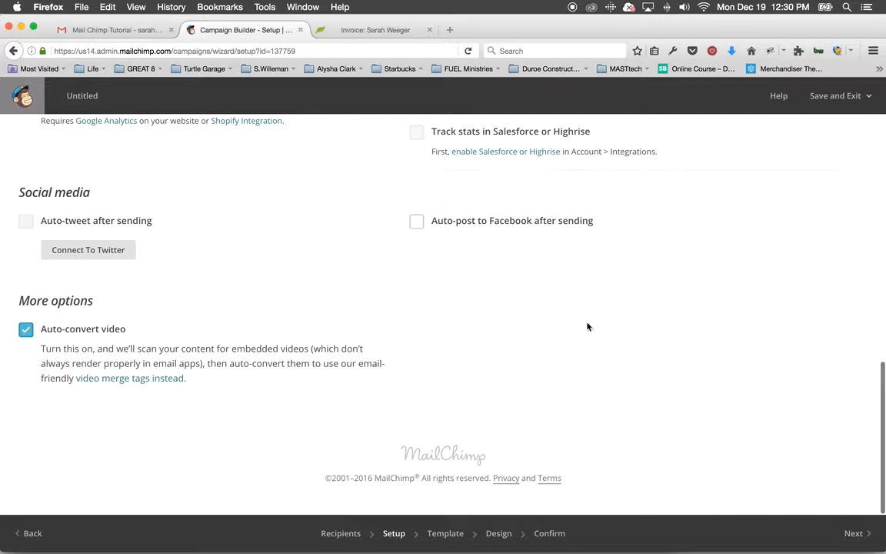
click(854, 533)
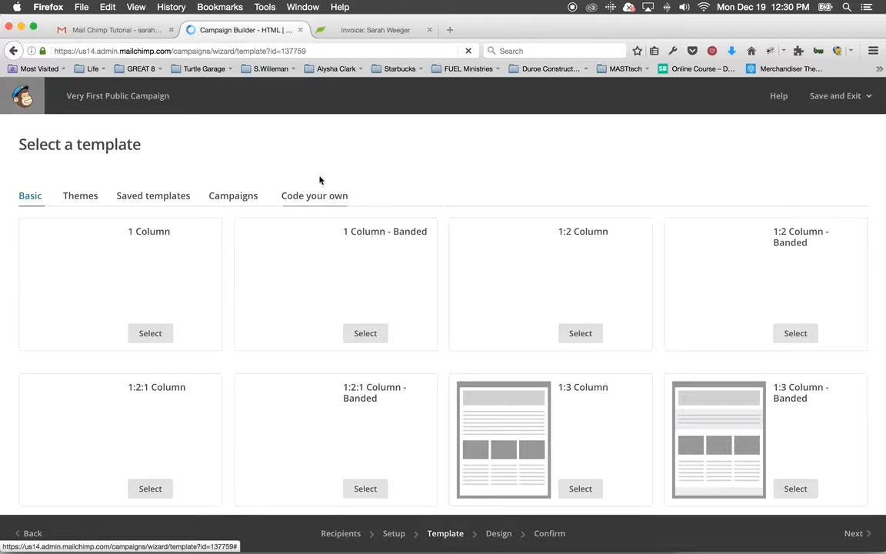
Browse the basic layouts, preview the saved "FUEL - Simple Template" and select it for the campaign.
scroll(390, 316, down, 8)
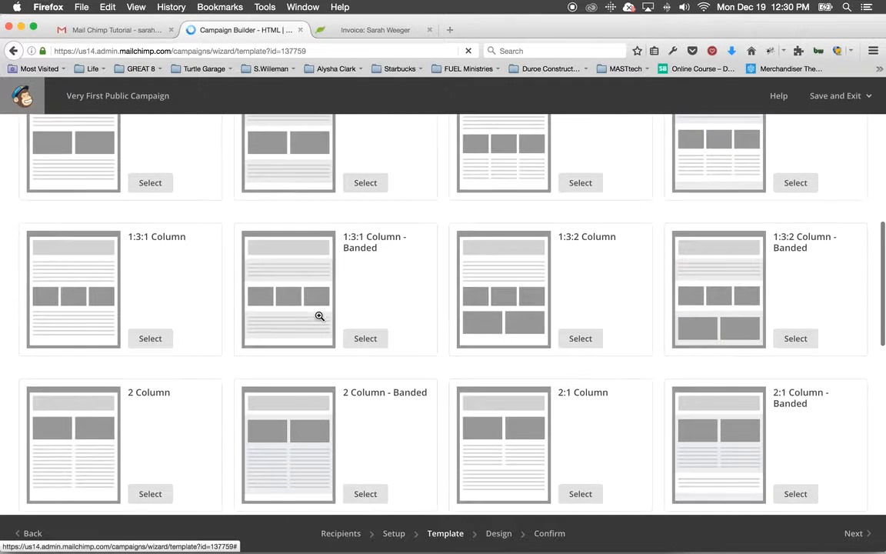
scroll(326, 311, down, 10)
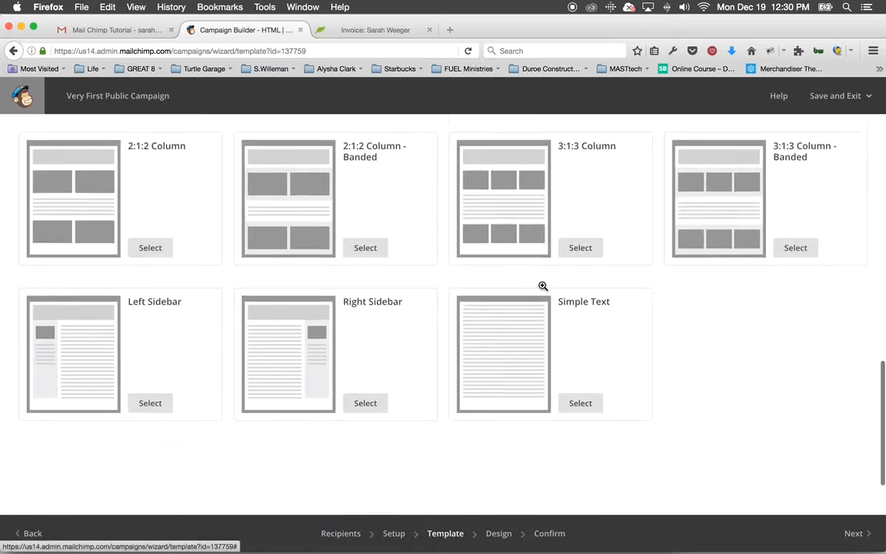
scroll(386, 336, up, 15)
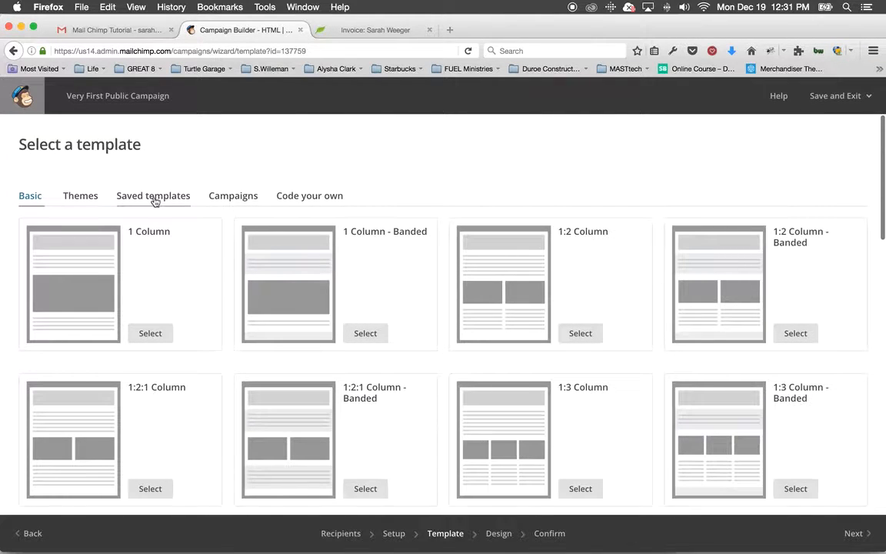
click(126, 197)
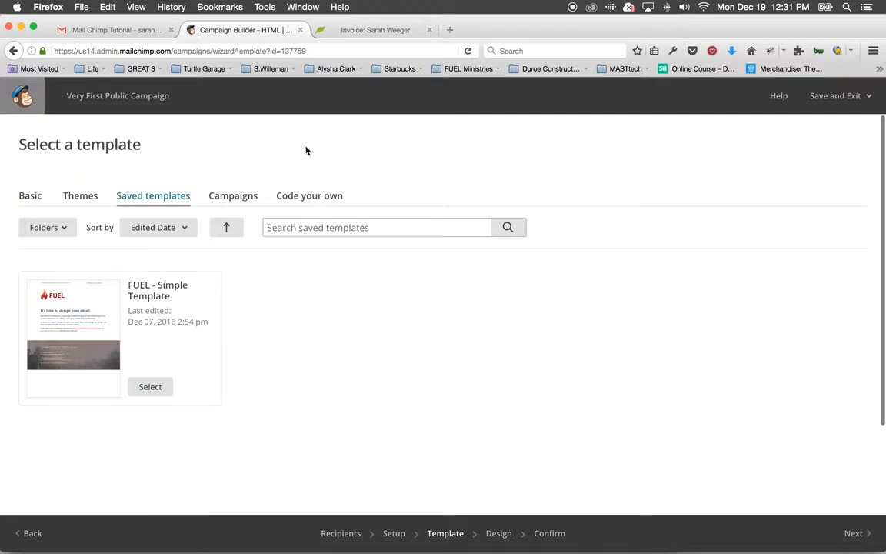
click(78, 319)
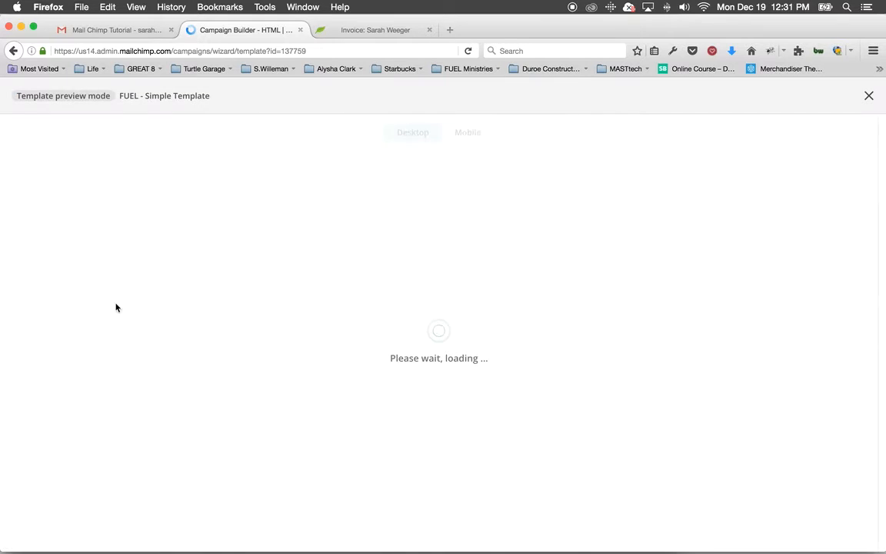
scroll(627, 314, down, 2)
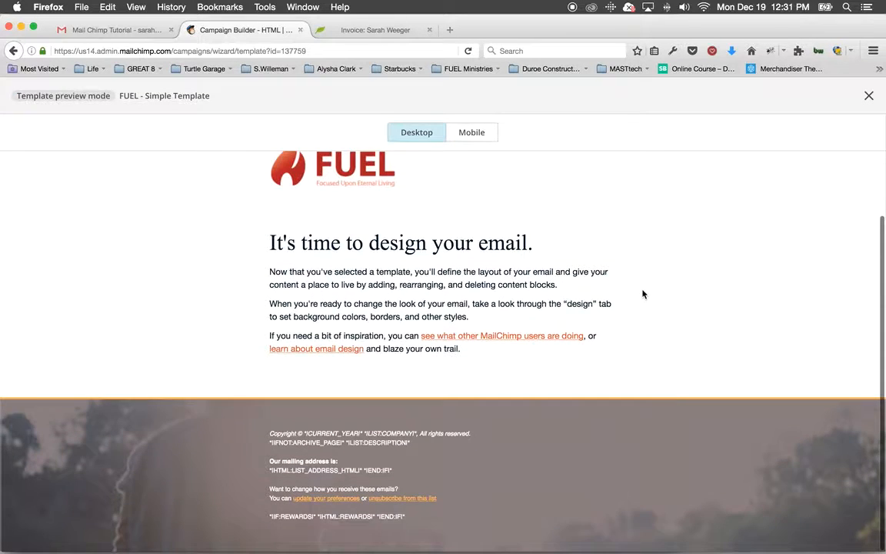
scroll(643, 294, up, 2)
click(869, 95)
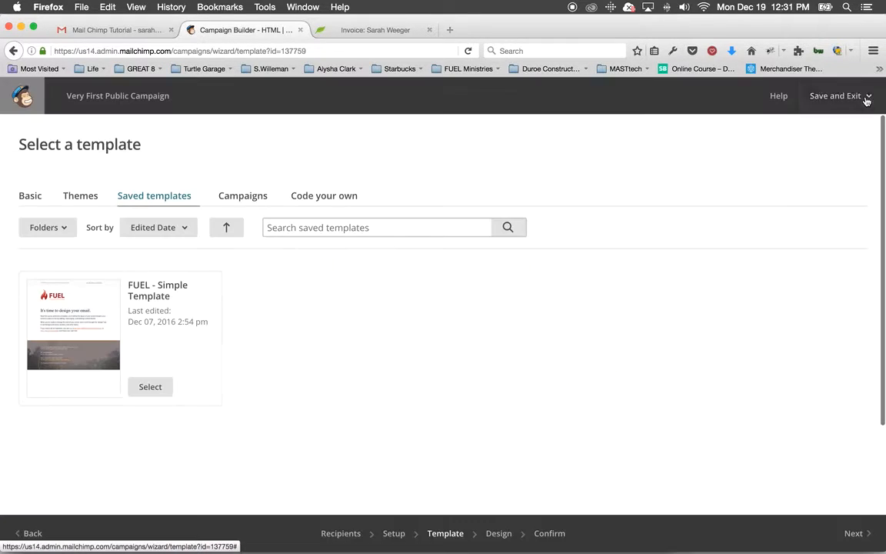
click(151, 389)
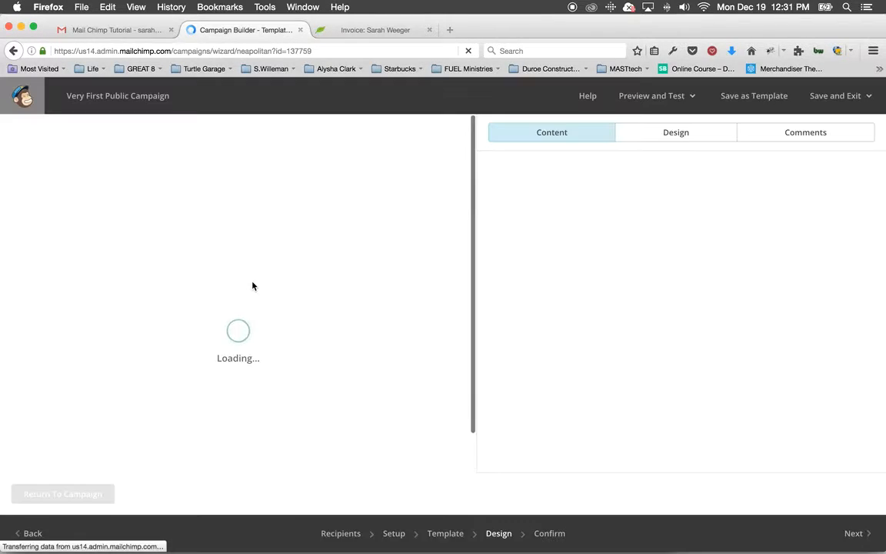
Open the main text block below the logo for editing and look over its heading and body text.
mouse_move(153, 305)
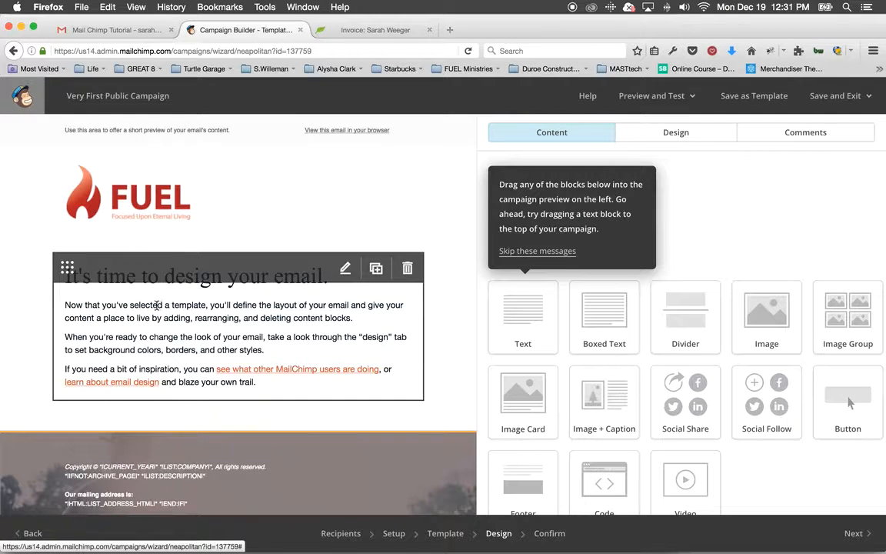
click(154, 275)
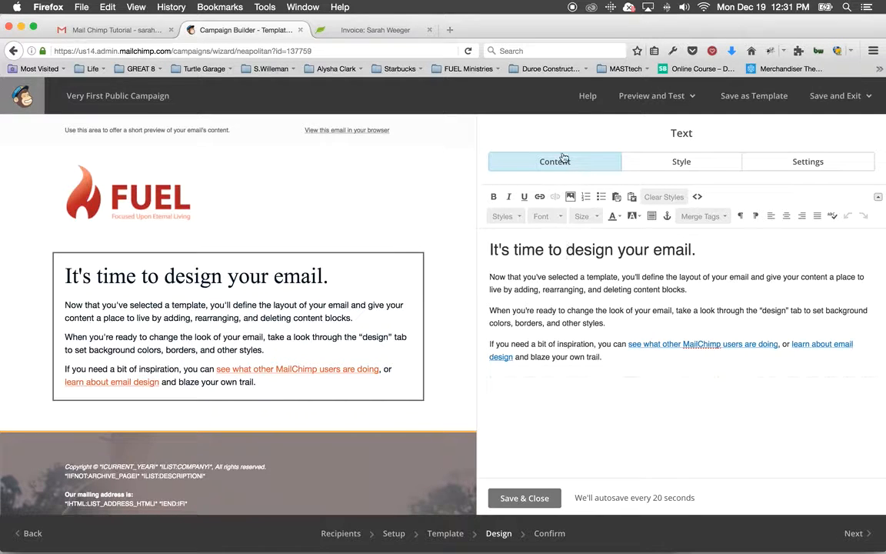
drag(491, 249, 695, 249)
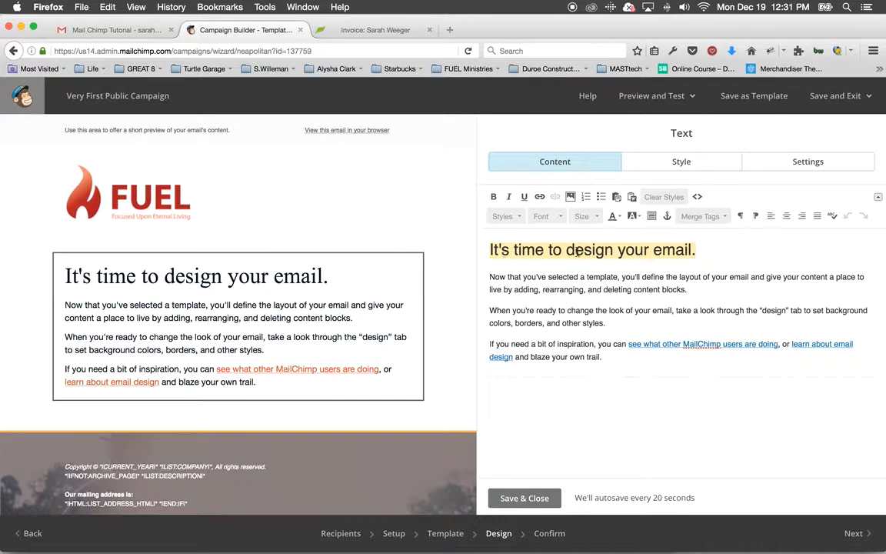
drag(491, 277, 690, 311)
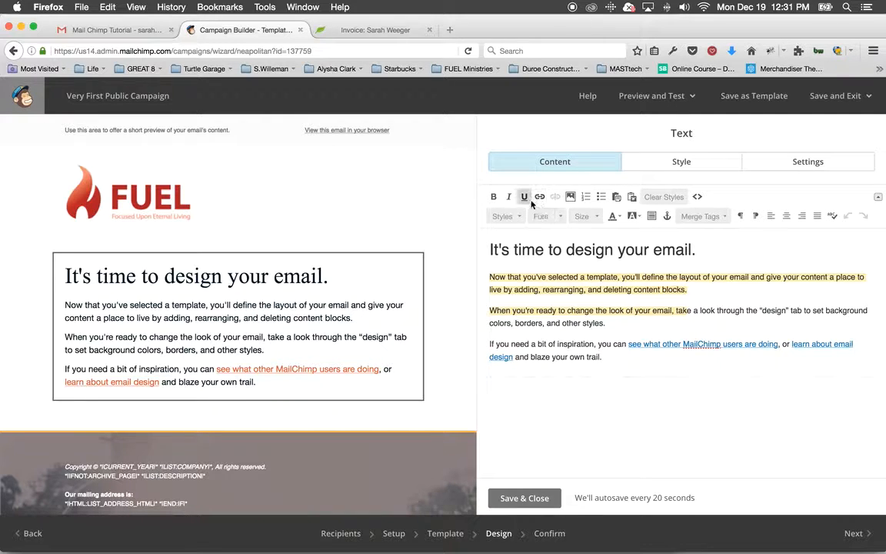
click(541, 282)
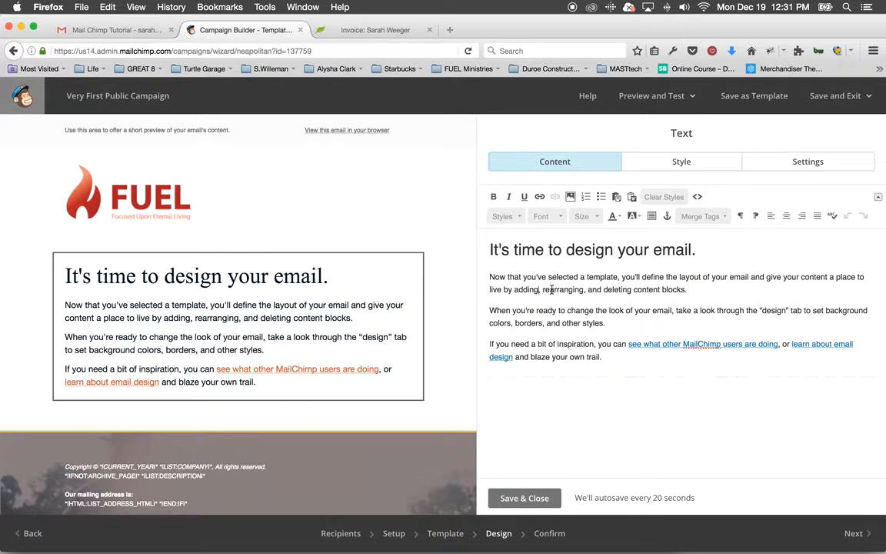
click(515, 288)
drag(491, 252, 713, 254)
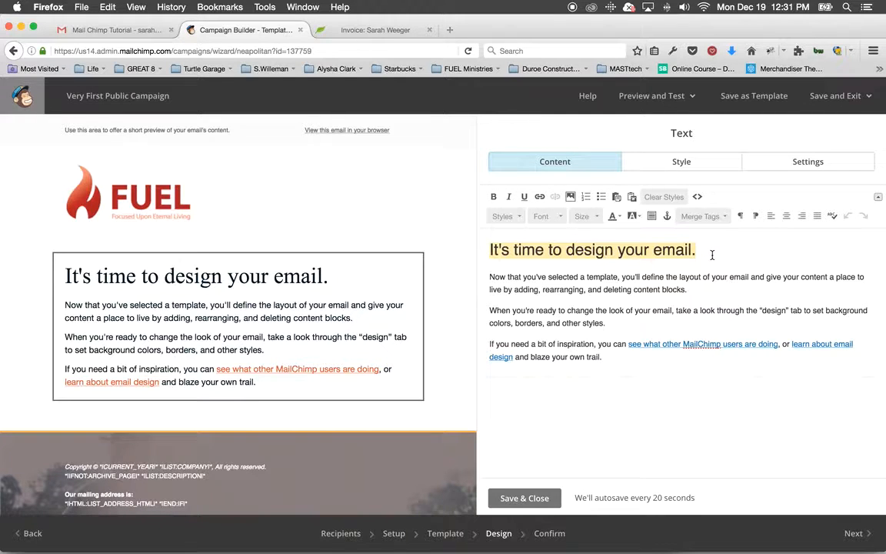
click(615, 290)
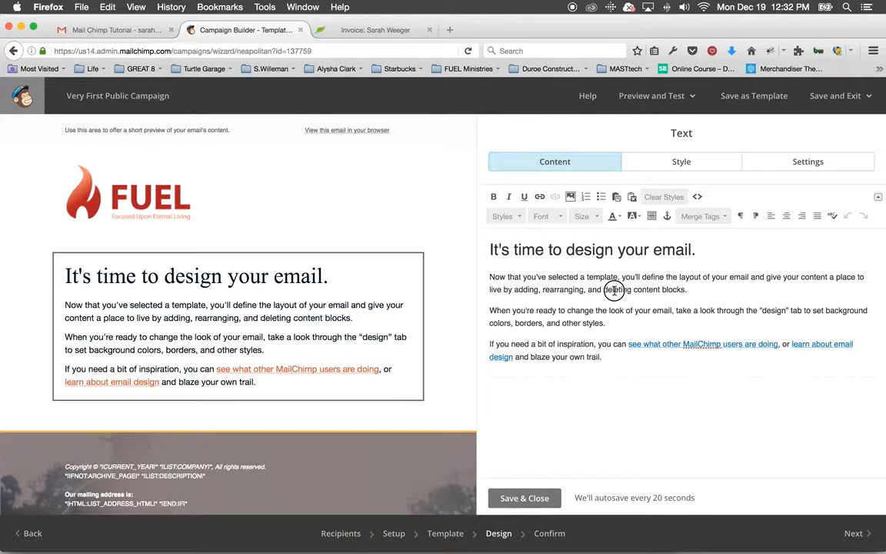
click(731, 259)
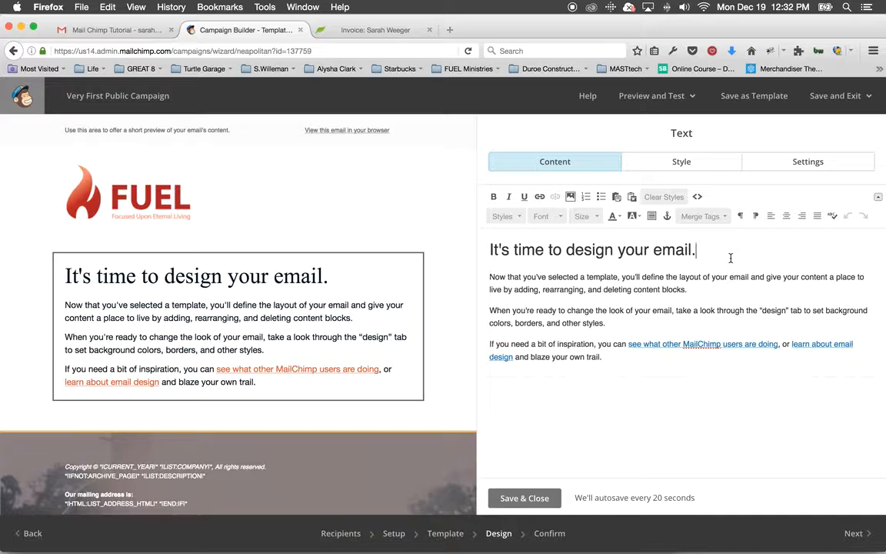
Try a blank line after the block's second paragraph, remove it again, and save and close the block.
click(638, 323)
key(Return)
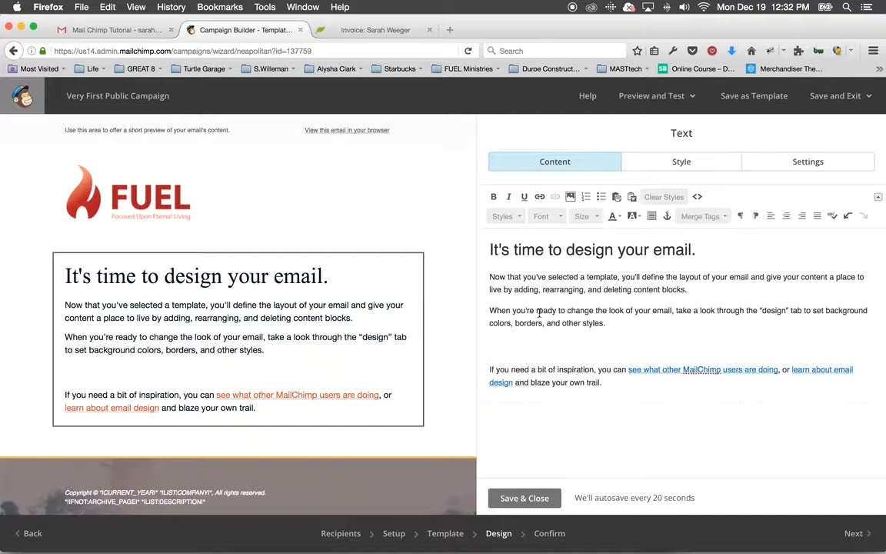
key(BackSpace)
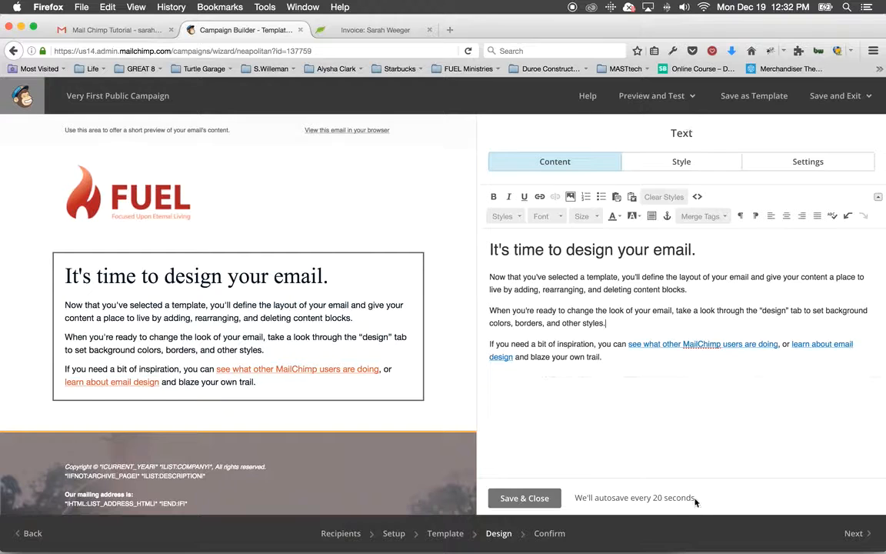
click(525, 497)
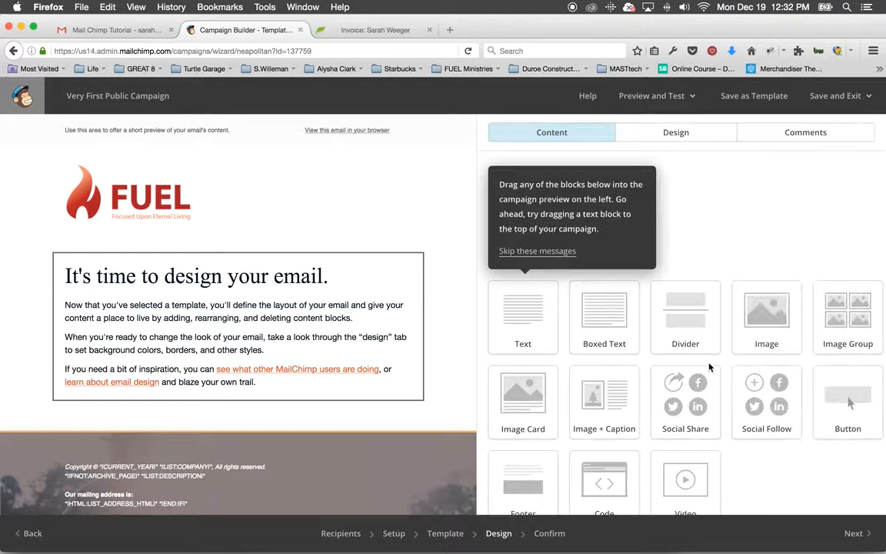
Continue to the confirmation page, review the pre-delivery checklist and choose to resolve the default text content item.
click(854, 532)
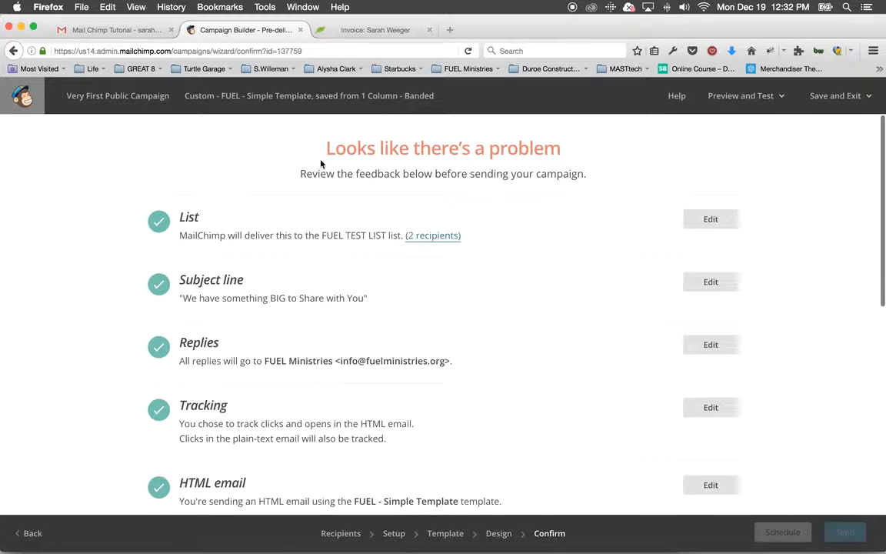
scroll(369, 191, down, 1)
scroll(554, 163, up, 1)
scroll(508, 159, down, 6)
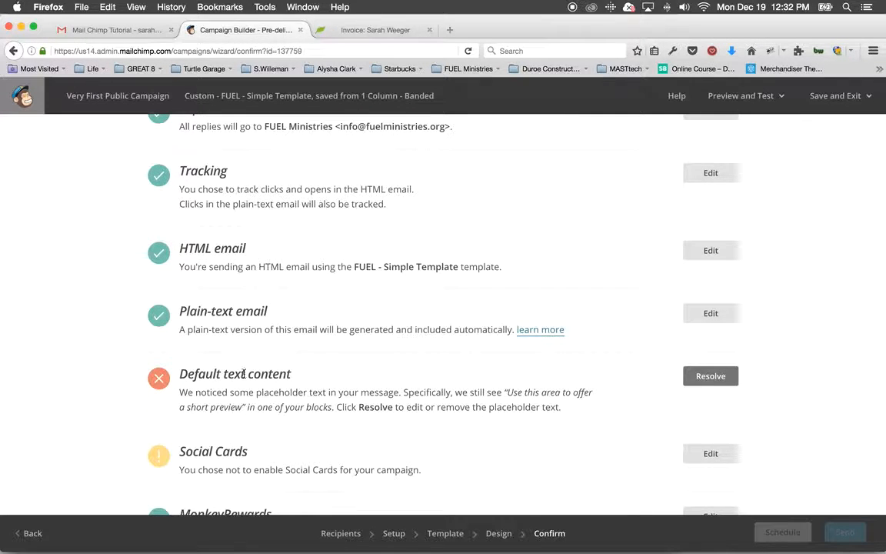
click(716, 378)
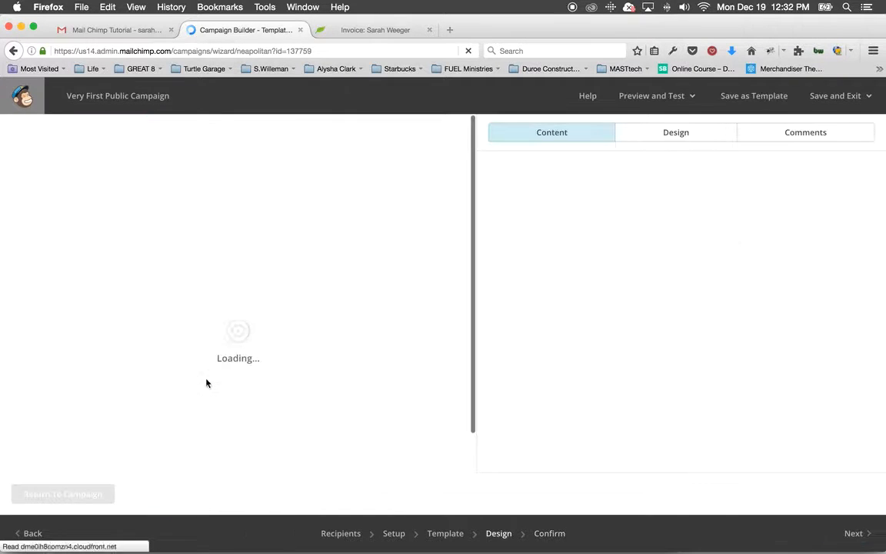
Replace the placeholder preview text in the email's top block with "We're announcing something GIGANTIC!" and save the block.
mouse_move(172, 129)
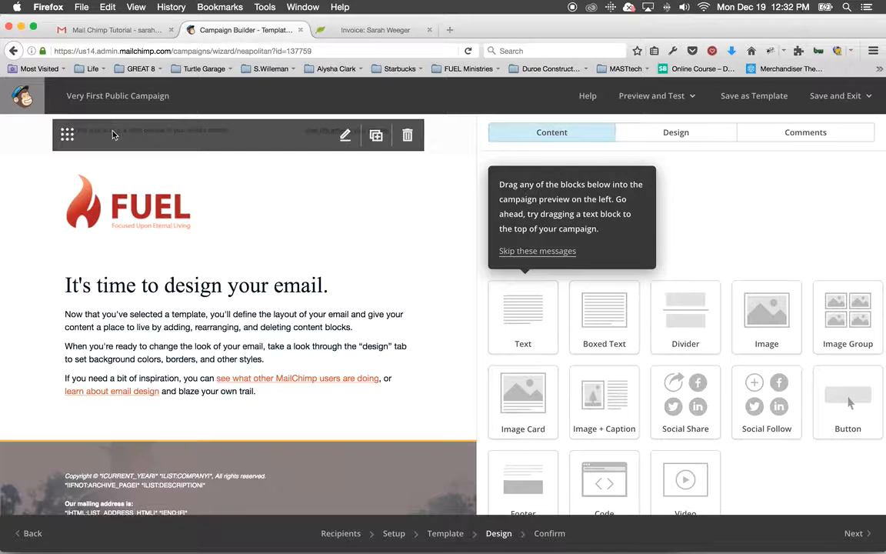
click(256, 134)
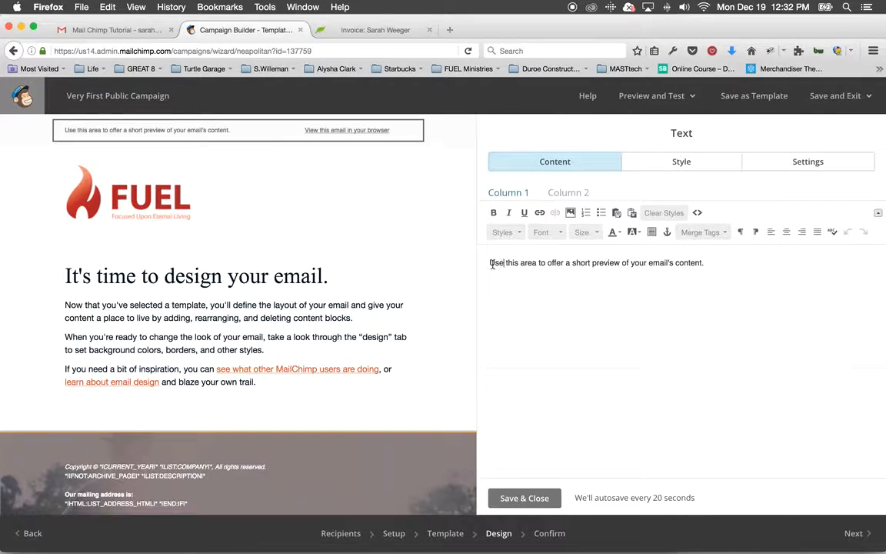
drag(484, 262, 716, 264)
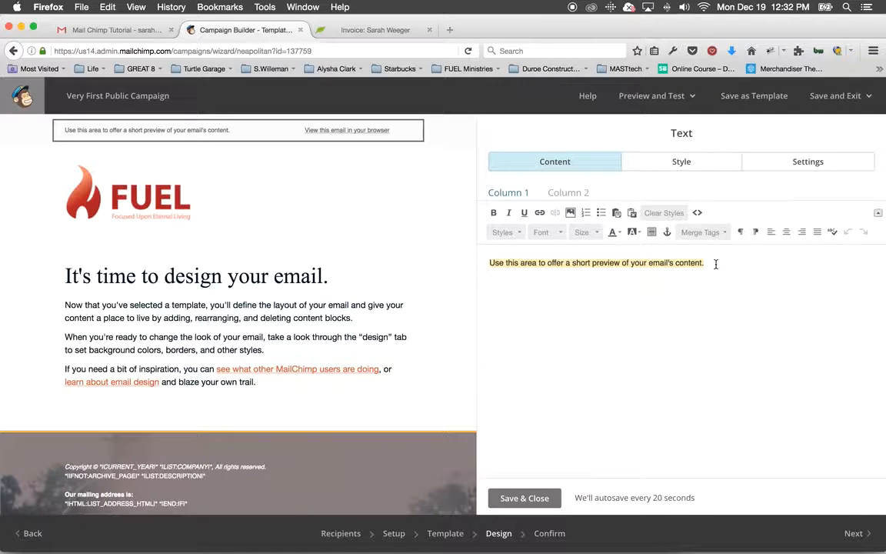
text(We're an)
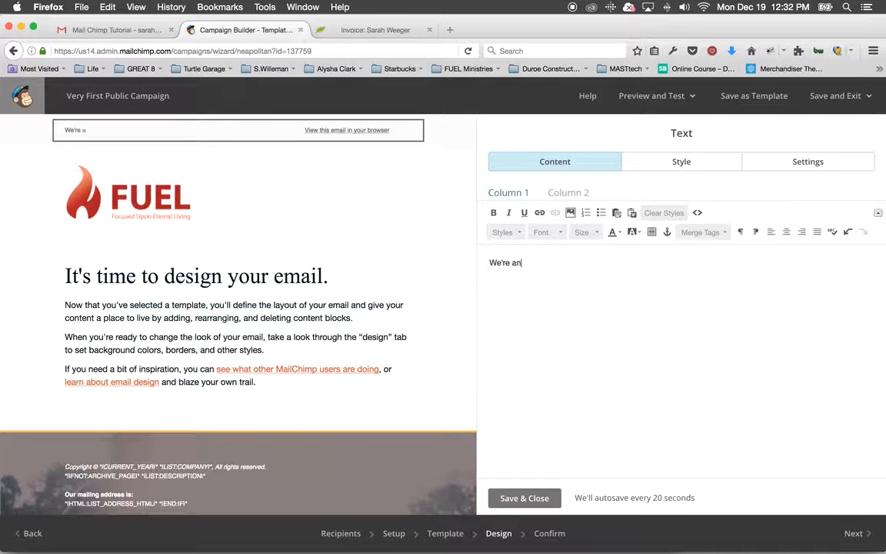
text(nouncing some)
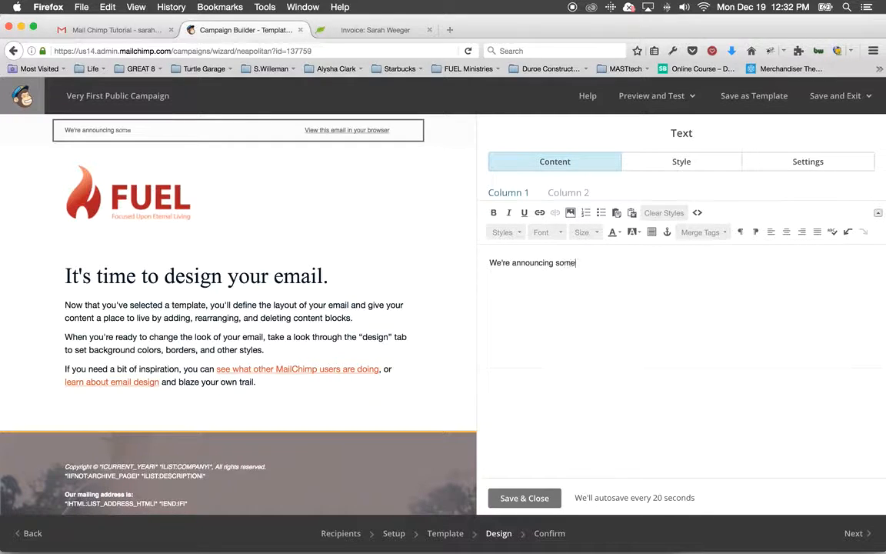
text(thing GIGANTIC!)
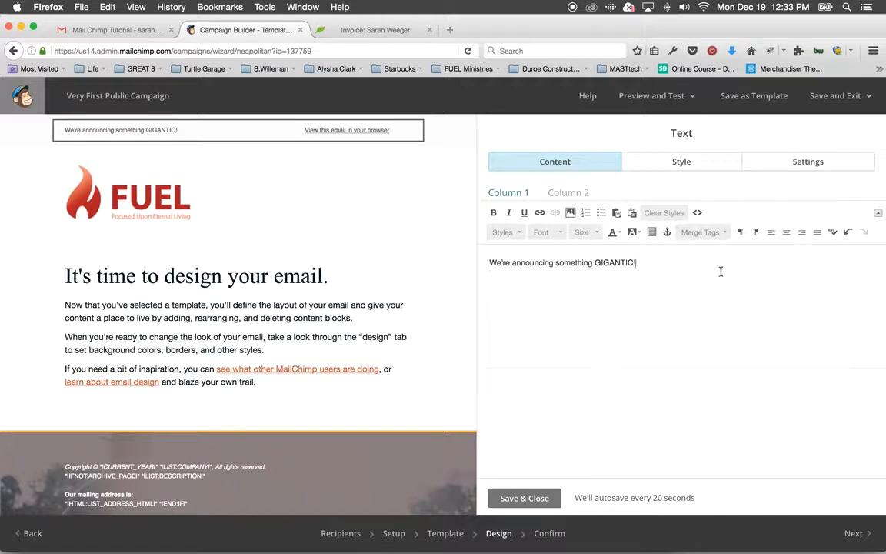
click(524, 500)
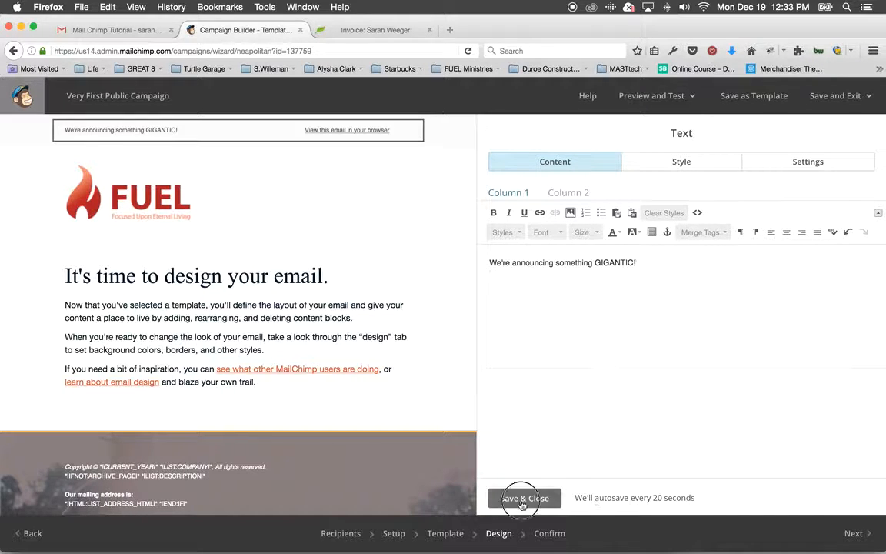
Return to the confirmation page, recheck the checklist and go back to the design to resolve the default text content again.
click(855, 537)
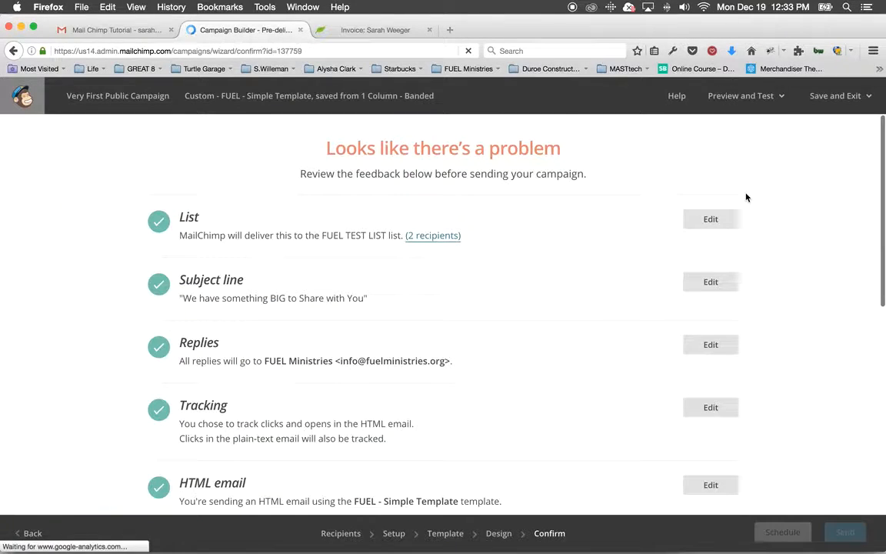
scroll(477, 215, down, 5)
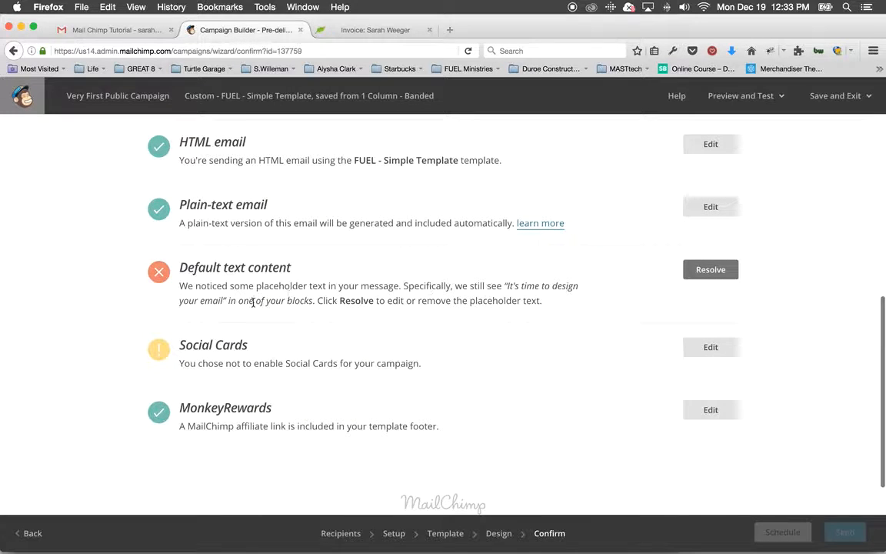
click(706, 270)
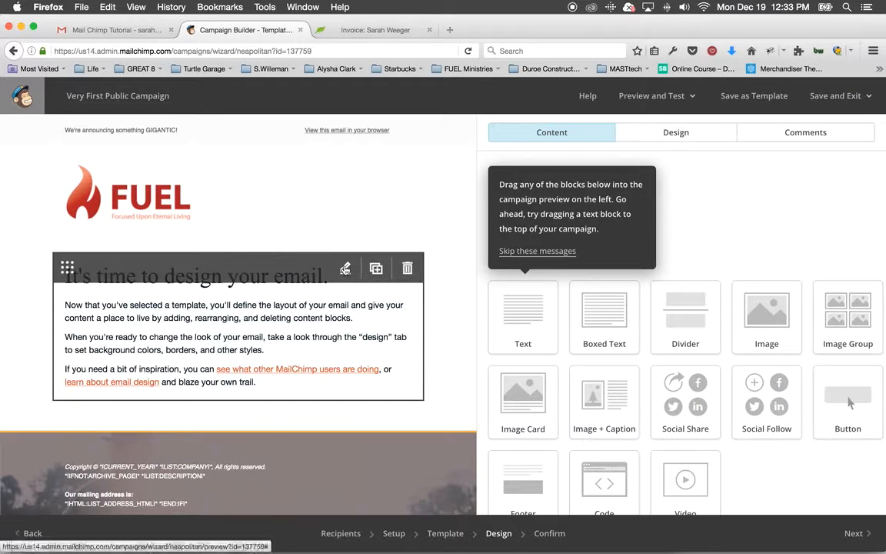
Replace the main text block's heading with "FUEL Ministries..." and save the block.
click(346, 268)
drag(697, 249, 490, 250)
text(Our)
key(BackSpace)
key(BackSpace)
key(BackSpace)
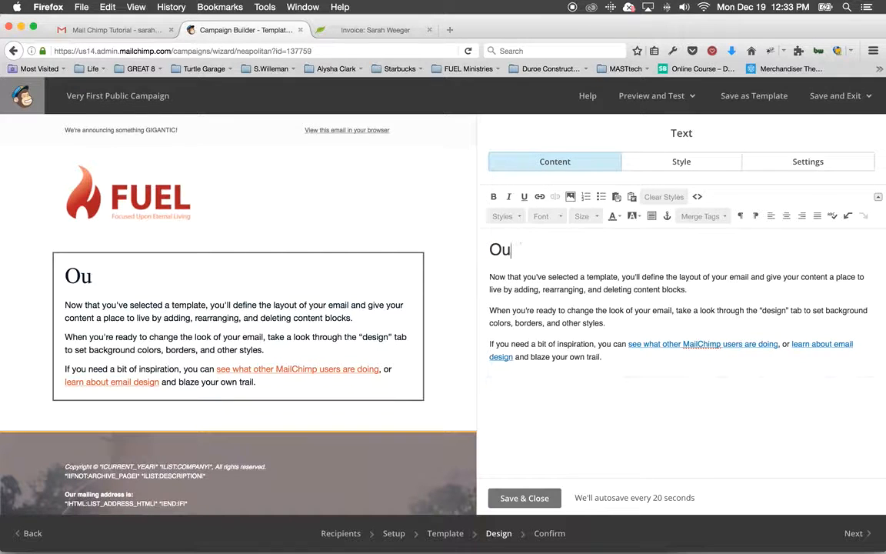
text(FUEL Ministries...)
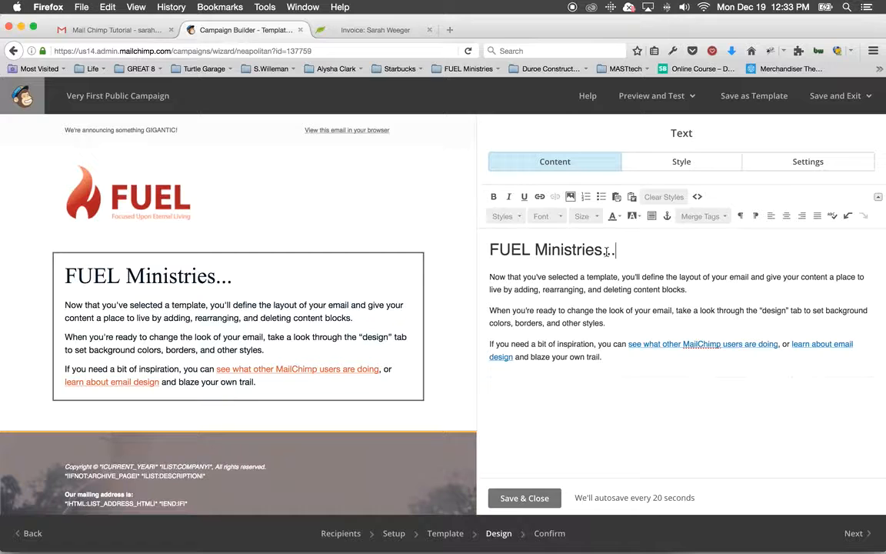
click(542, 498)
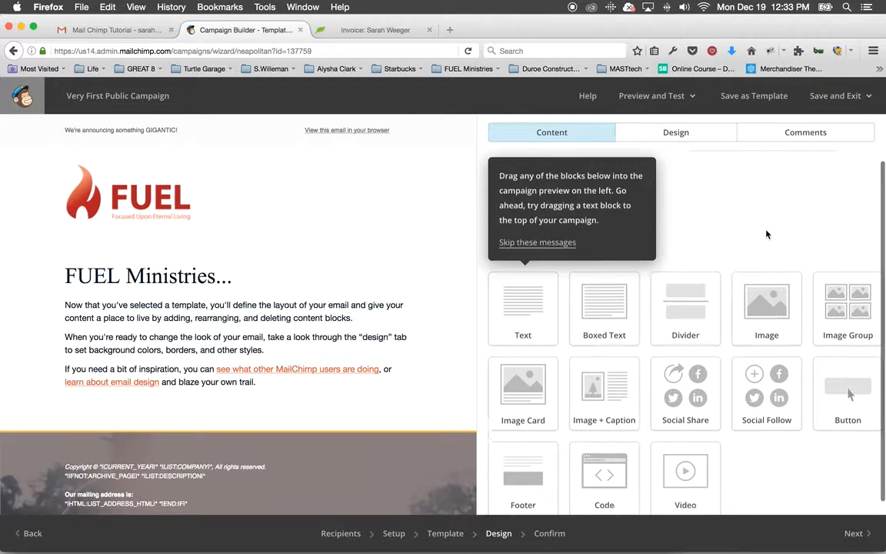
Continue to the confirmation page and review the whole pre-delivery checklist from the list through MonkeyRewards.
click(853, 534)
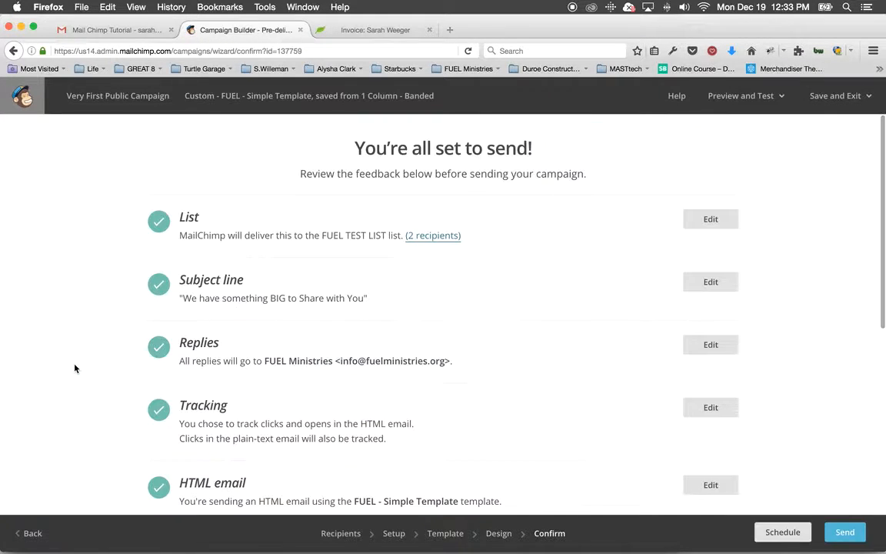
scroll(770, 170, down, 5)
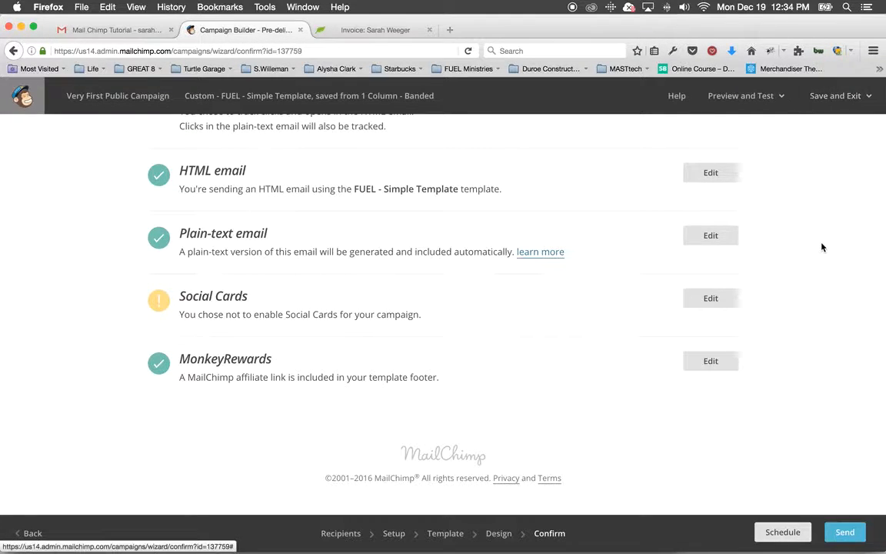
scroll(769, 248, up, 5)
scroll(831, 288, up, 3)
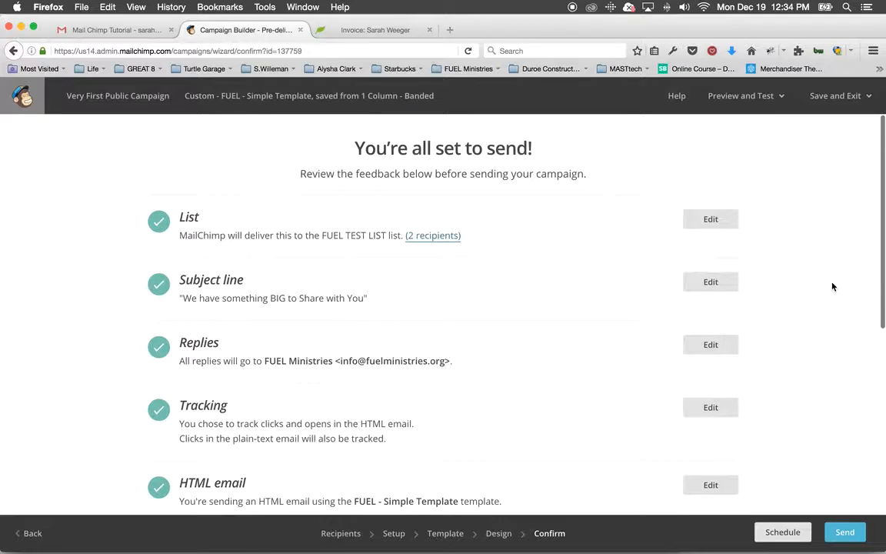
Enter preview mode for the campaign and examine its mobile layout down to the footer.
click(759, 98)
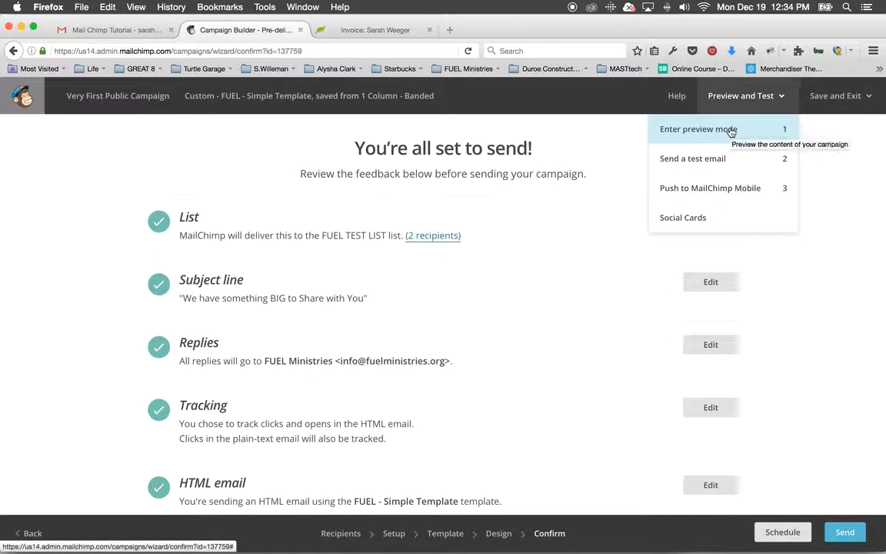
click(731, 132)
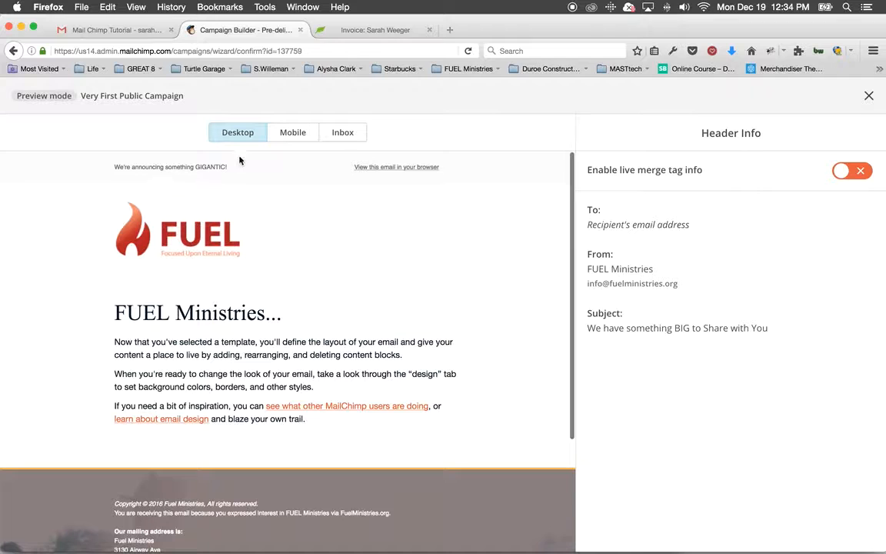
click(292, 133)
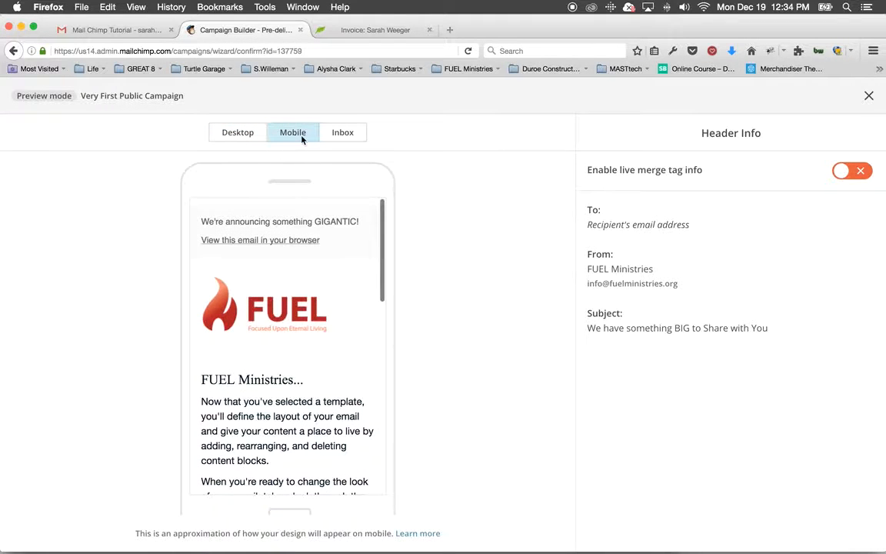
scroll(333, 301, down, 10)
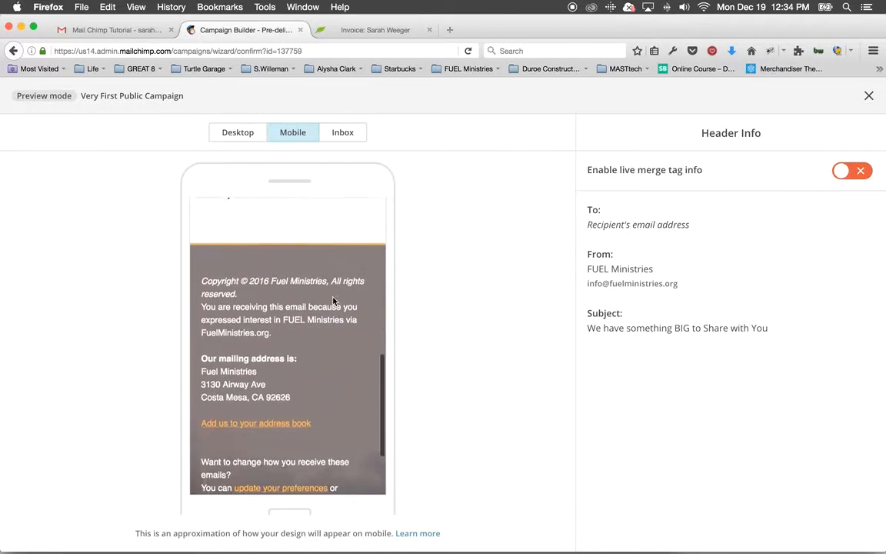
scroll(333, 301, down, 3)
Examine the inbox preview page and the desktop layout of the email, and leave preview mode.
click(343, 133)
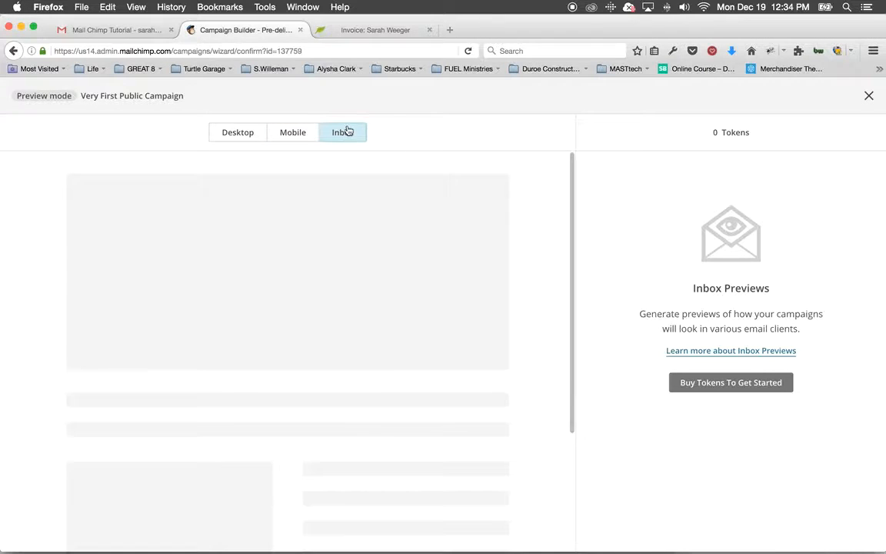
scroll(367, 250, down, 4)
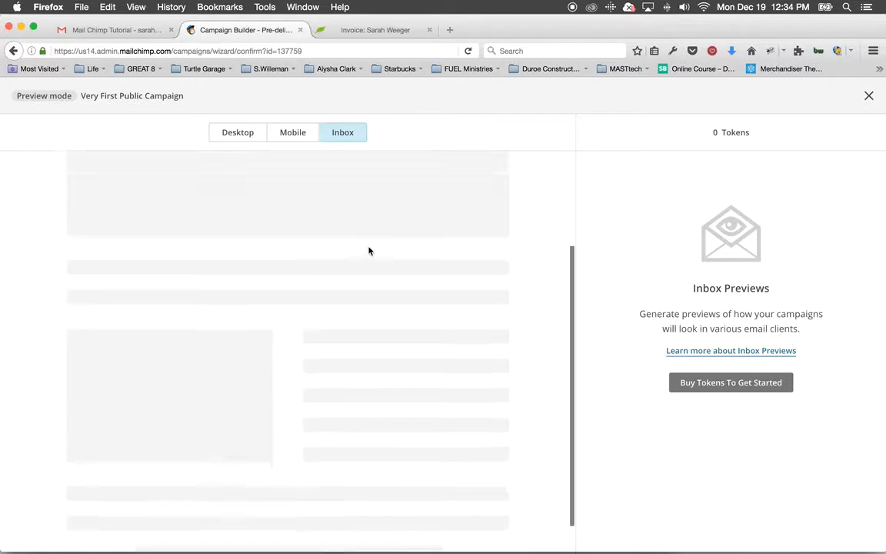
scroll(375, 253, up, 5)
scroll(375, 262, down, 1)
scroll(376, 262, down, 4)
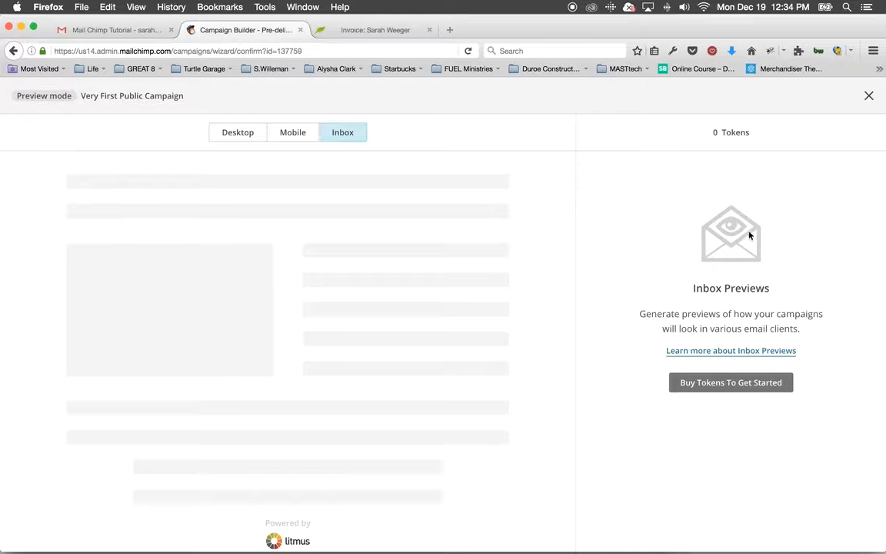
click(235, 133)
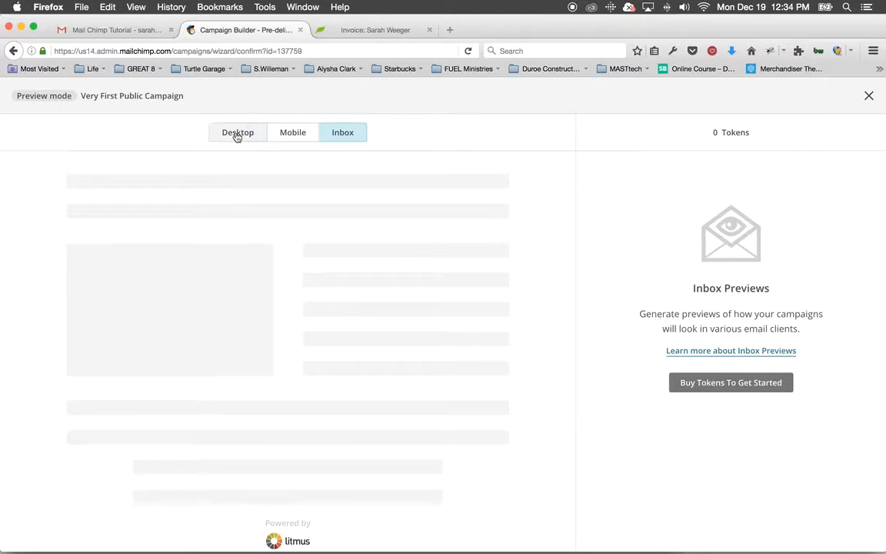
scroll(316, 308, down, 5)
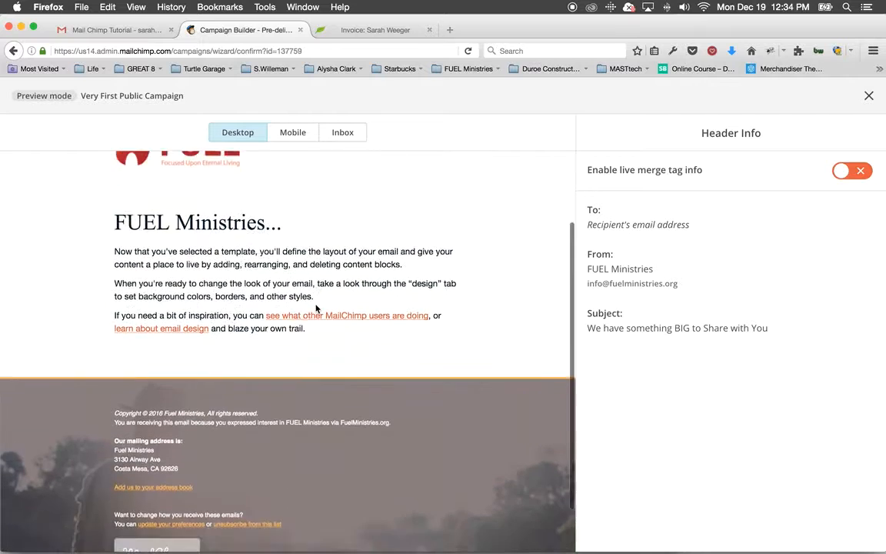
scroll(316, 308, up, 5)
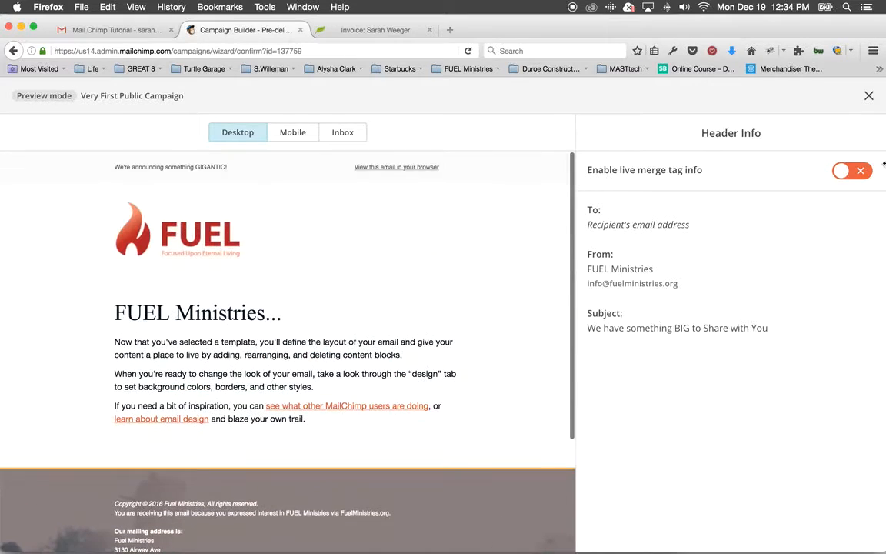
click(871, 97)
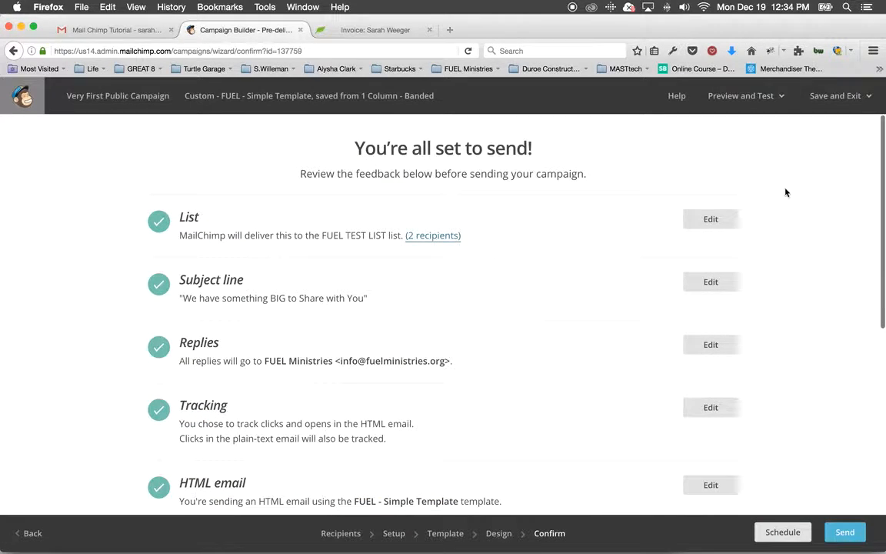
Open the form for sending a test email, look over its recipient field and message option, and cancel it.
click(741, 96)
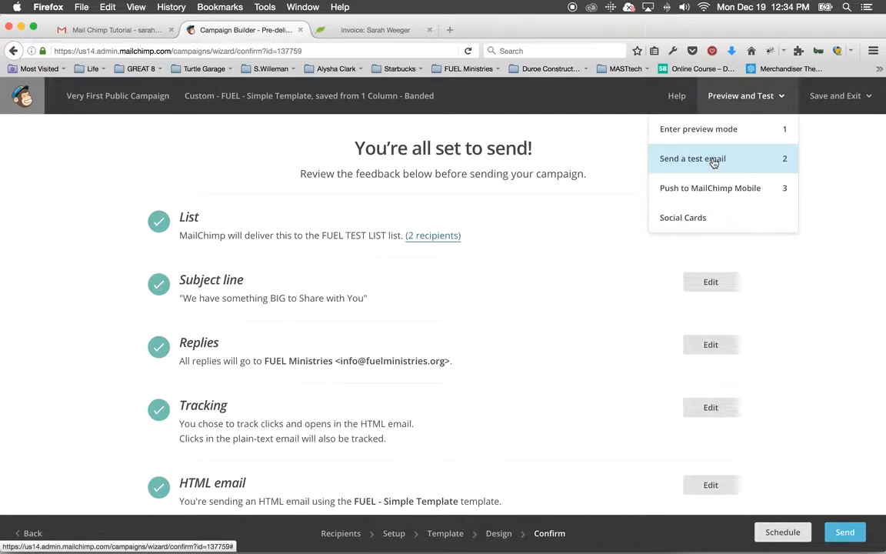
click(819, 459)
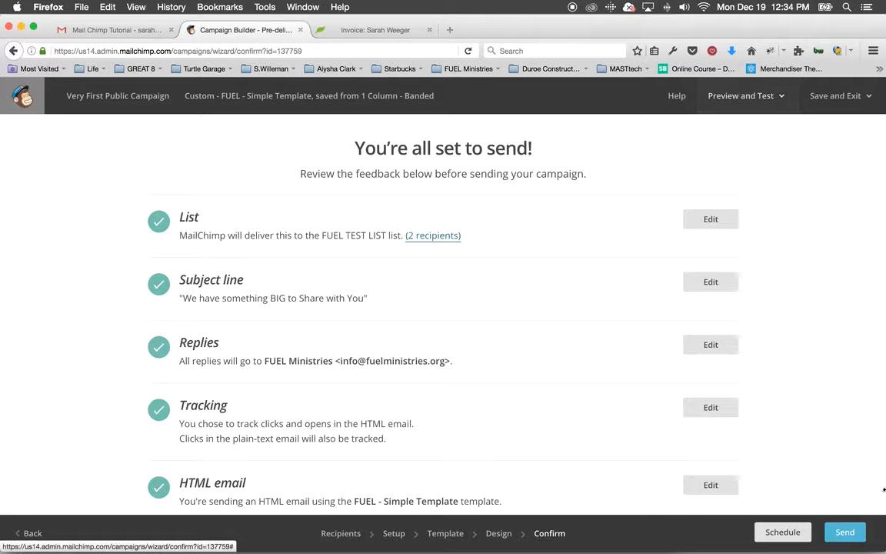
click(741, 98)
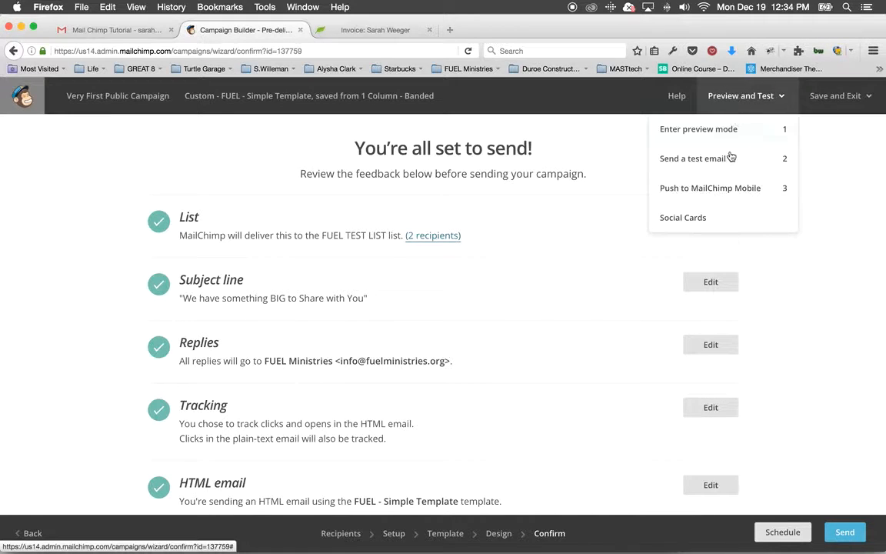
click(723, 158)
click(494, 290)
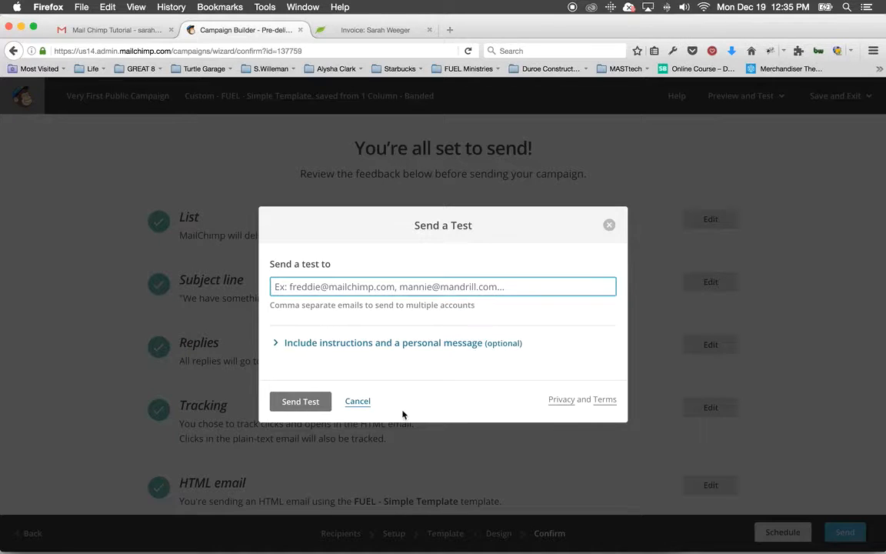
click(359, 407)
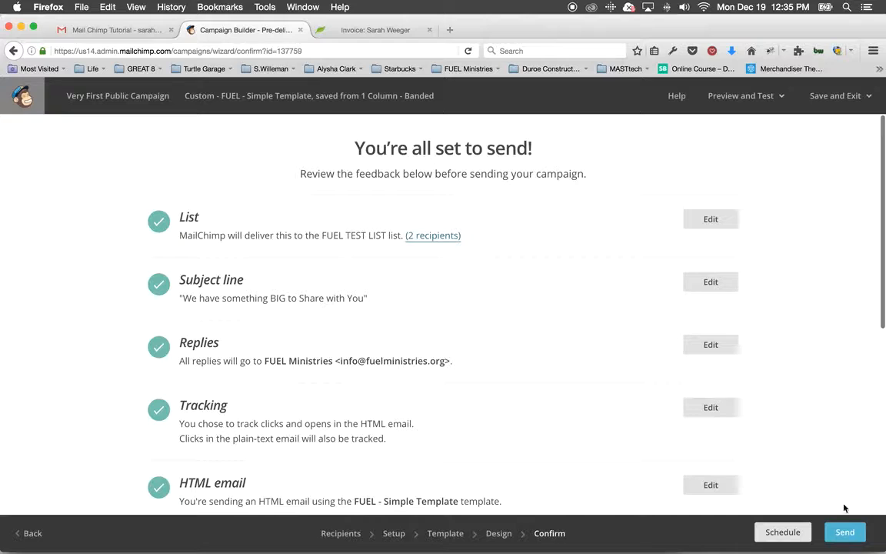
Review the launch confirmation for sending the campaign to FUEL TEST LIST and close it without sending.
click(845, 532)
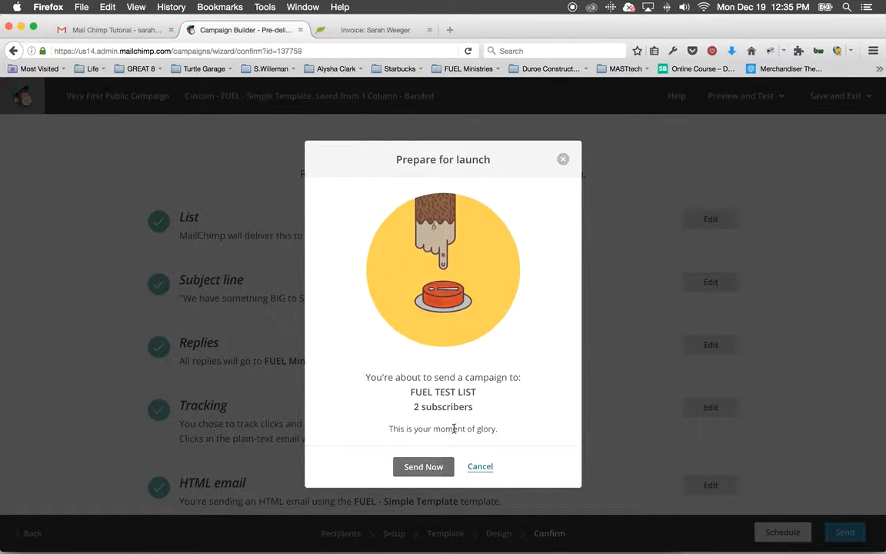
drag(454, 428, 398, 428)
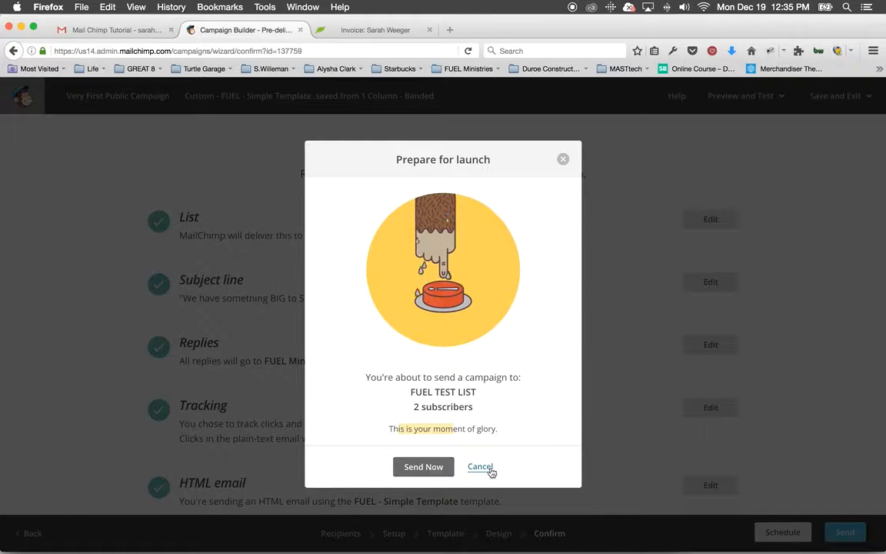
click(563, 159)
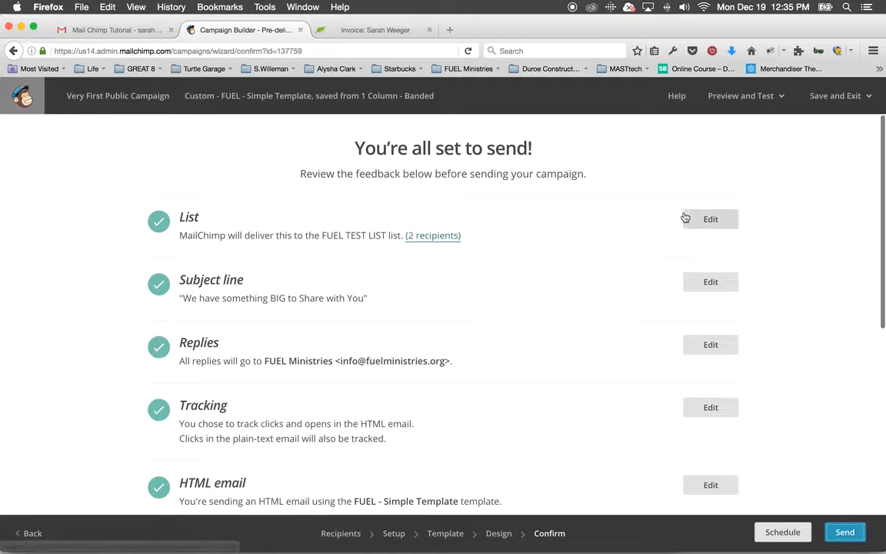
Save the campaign and exit to the account dashboard.
click(836, 96)
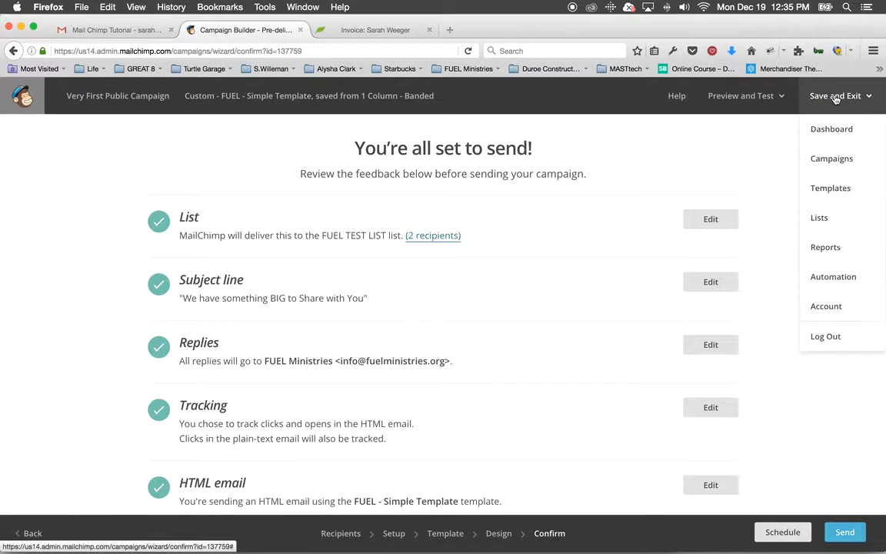
click(827, 131)
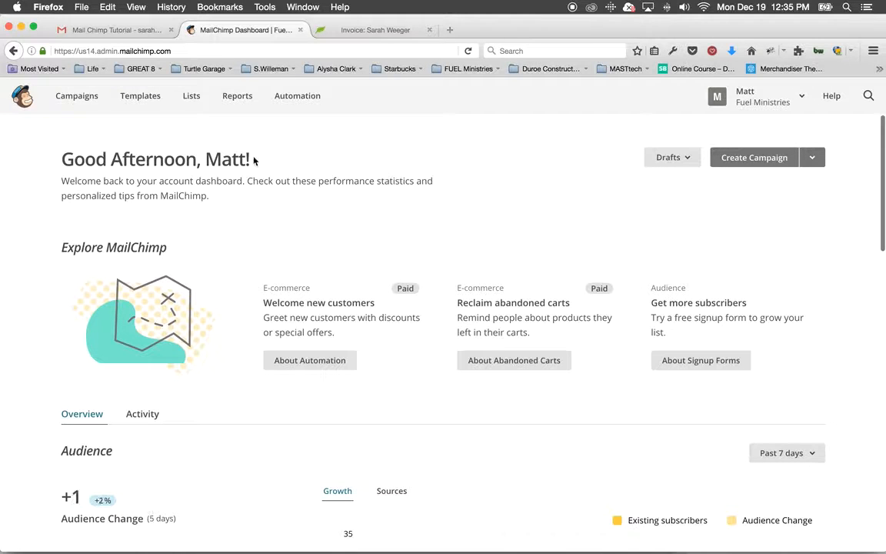
Go to the account's lists and examine the management options available for the FUEL Ministries – General Updates list.
click(192, 96)
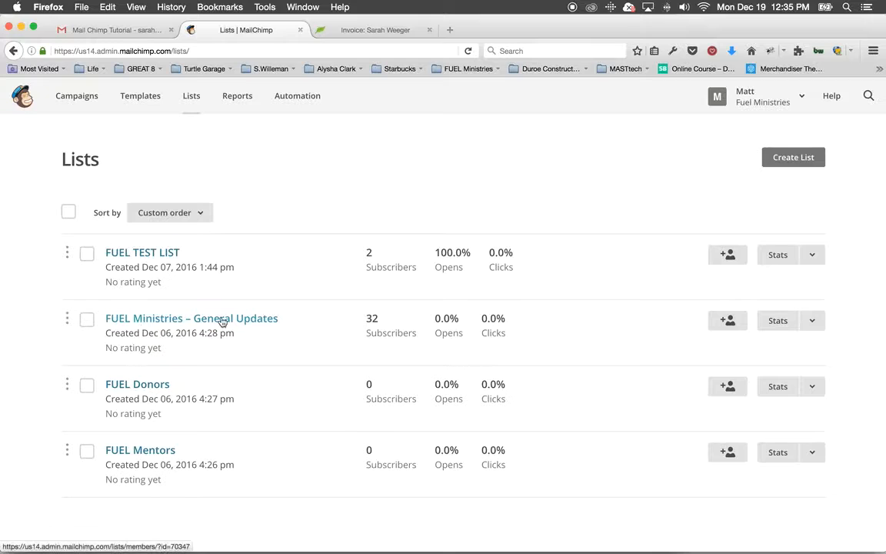
click(813, 321)
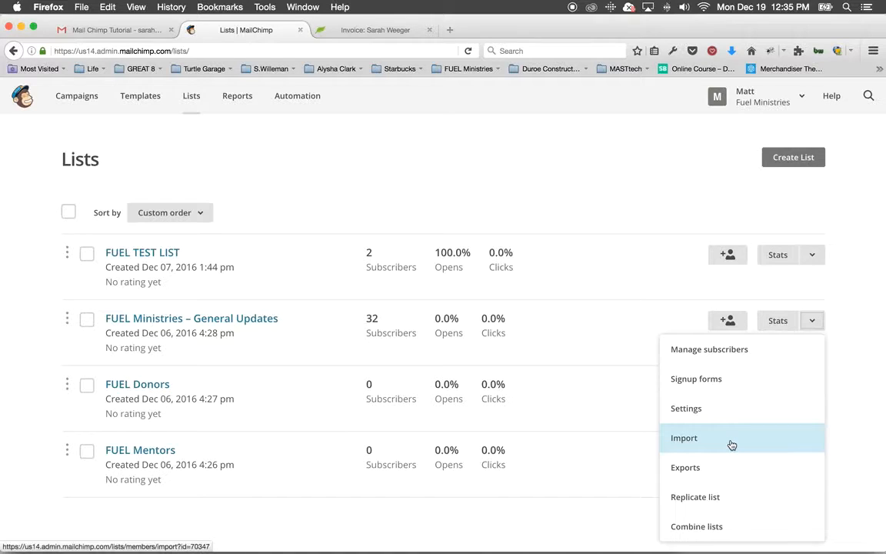
click(847, 349)
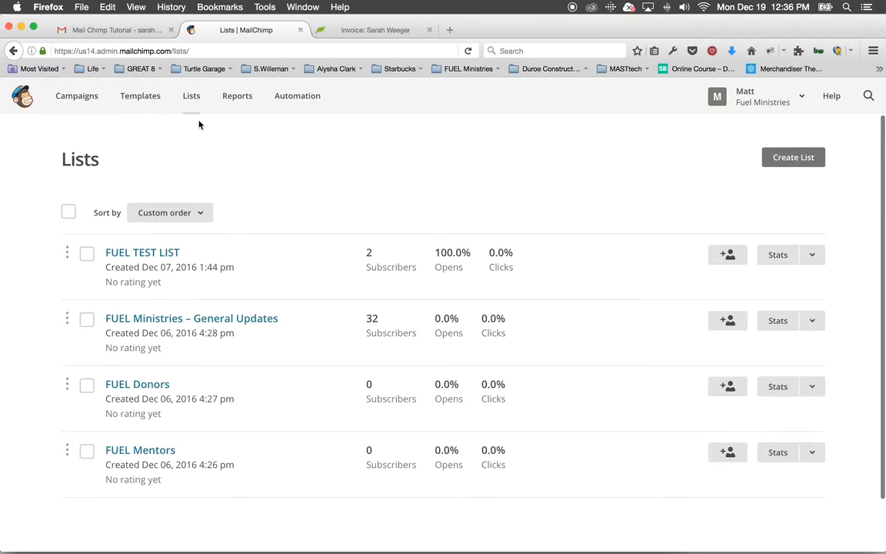
Open the campaigns overview.
click(87, 97)
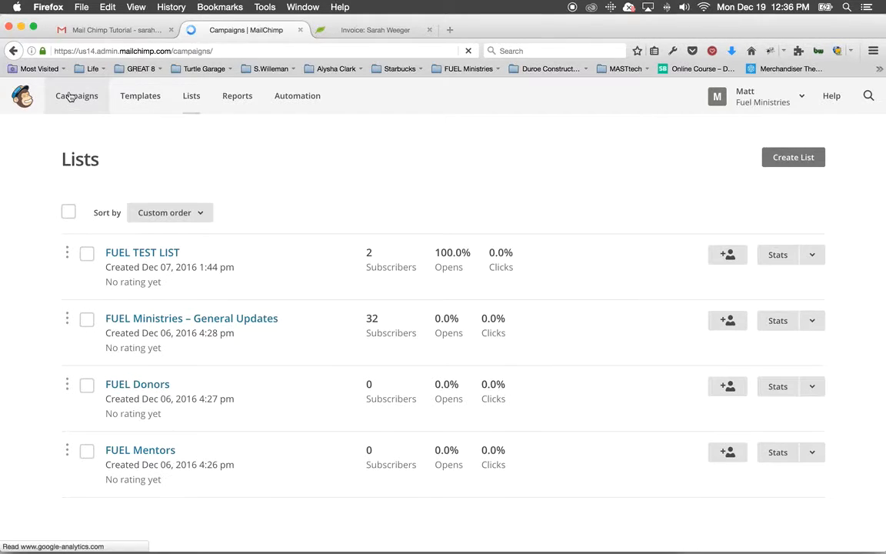